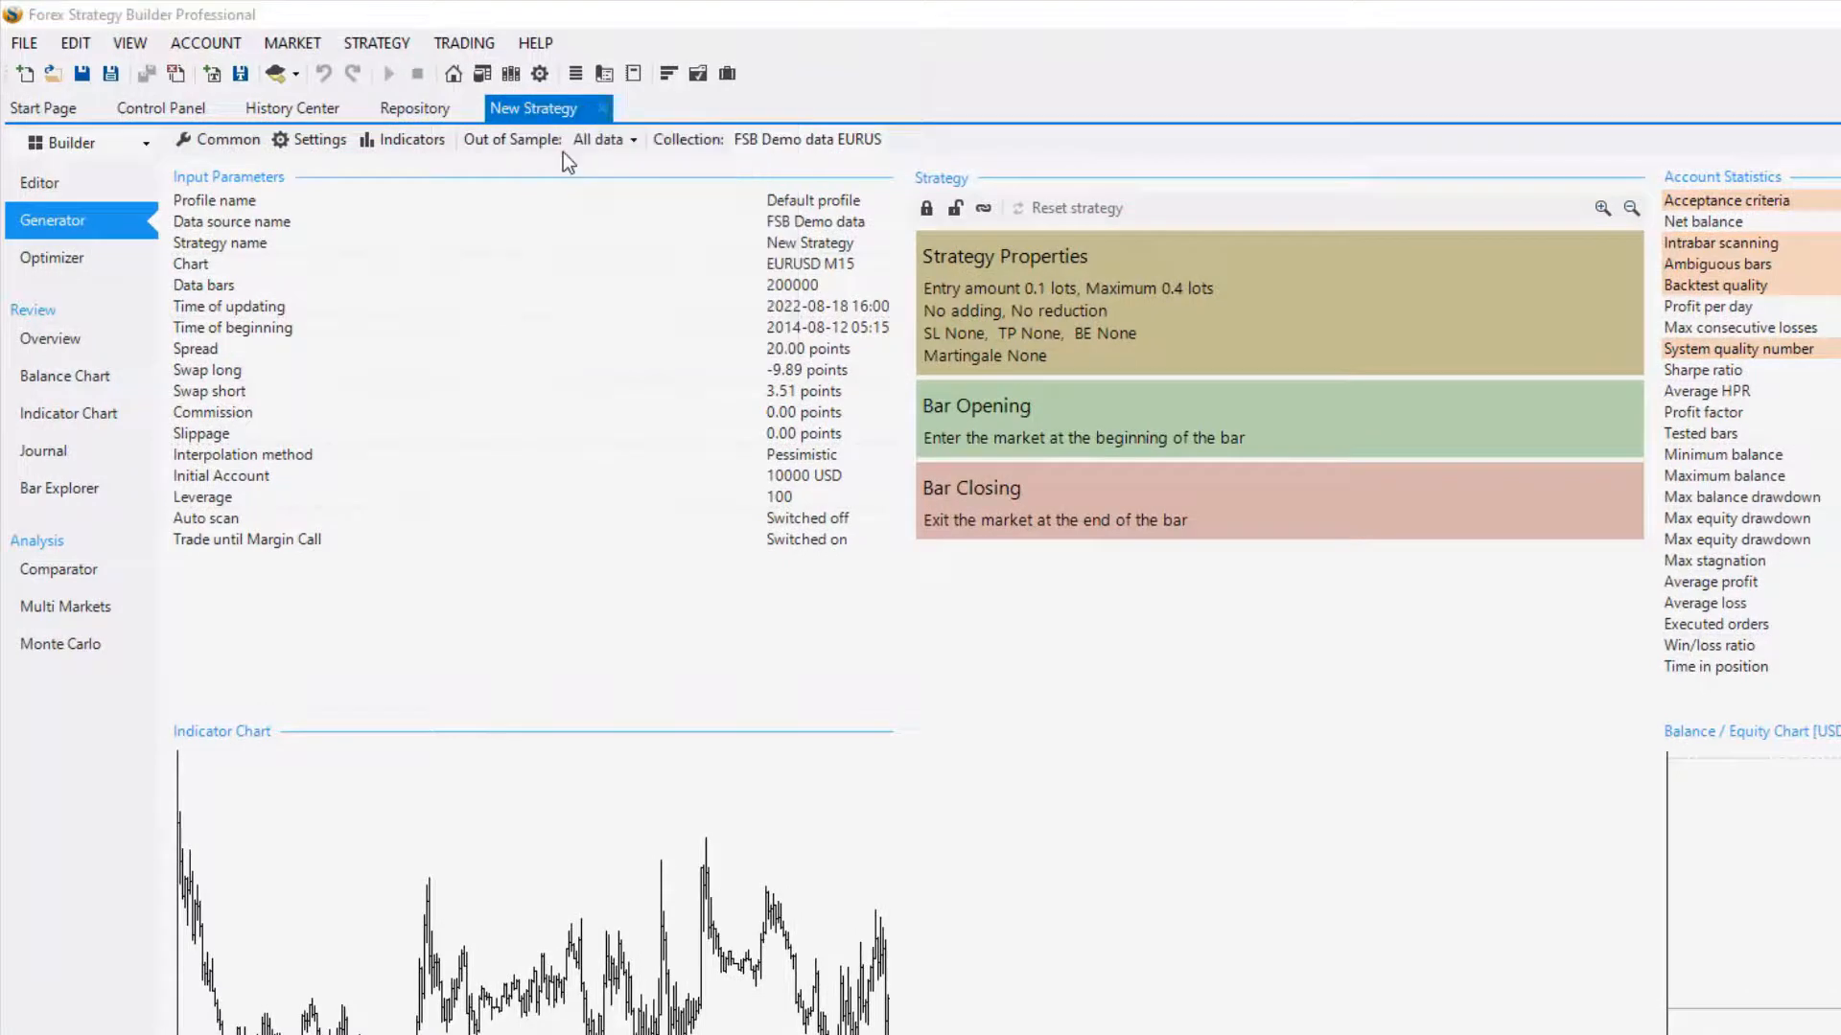
# Save the new strategy under the file name EURUSD M15
pyautogui.press('BackSpace')
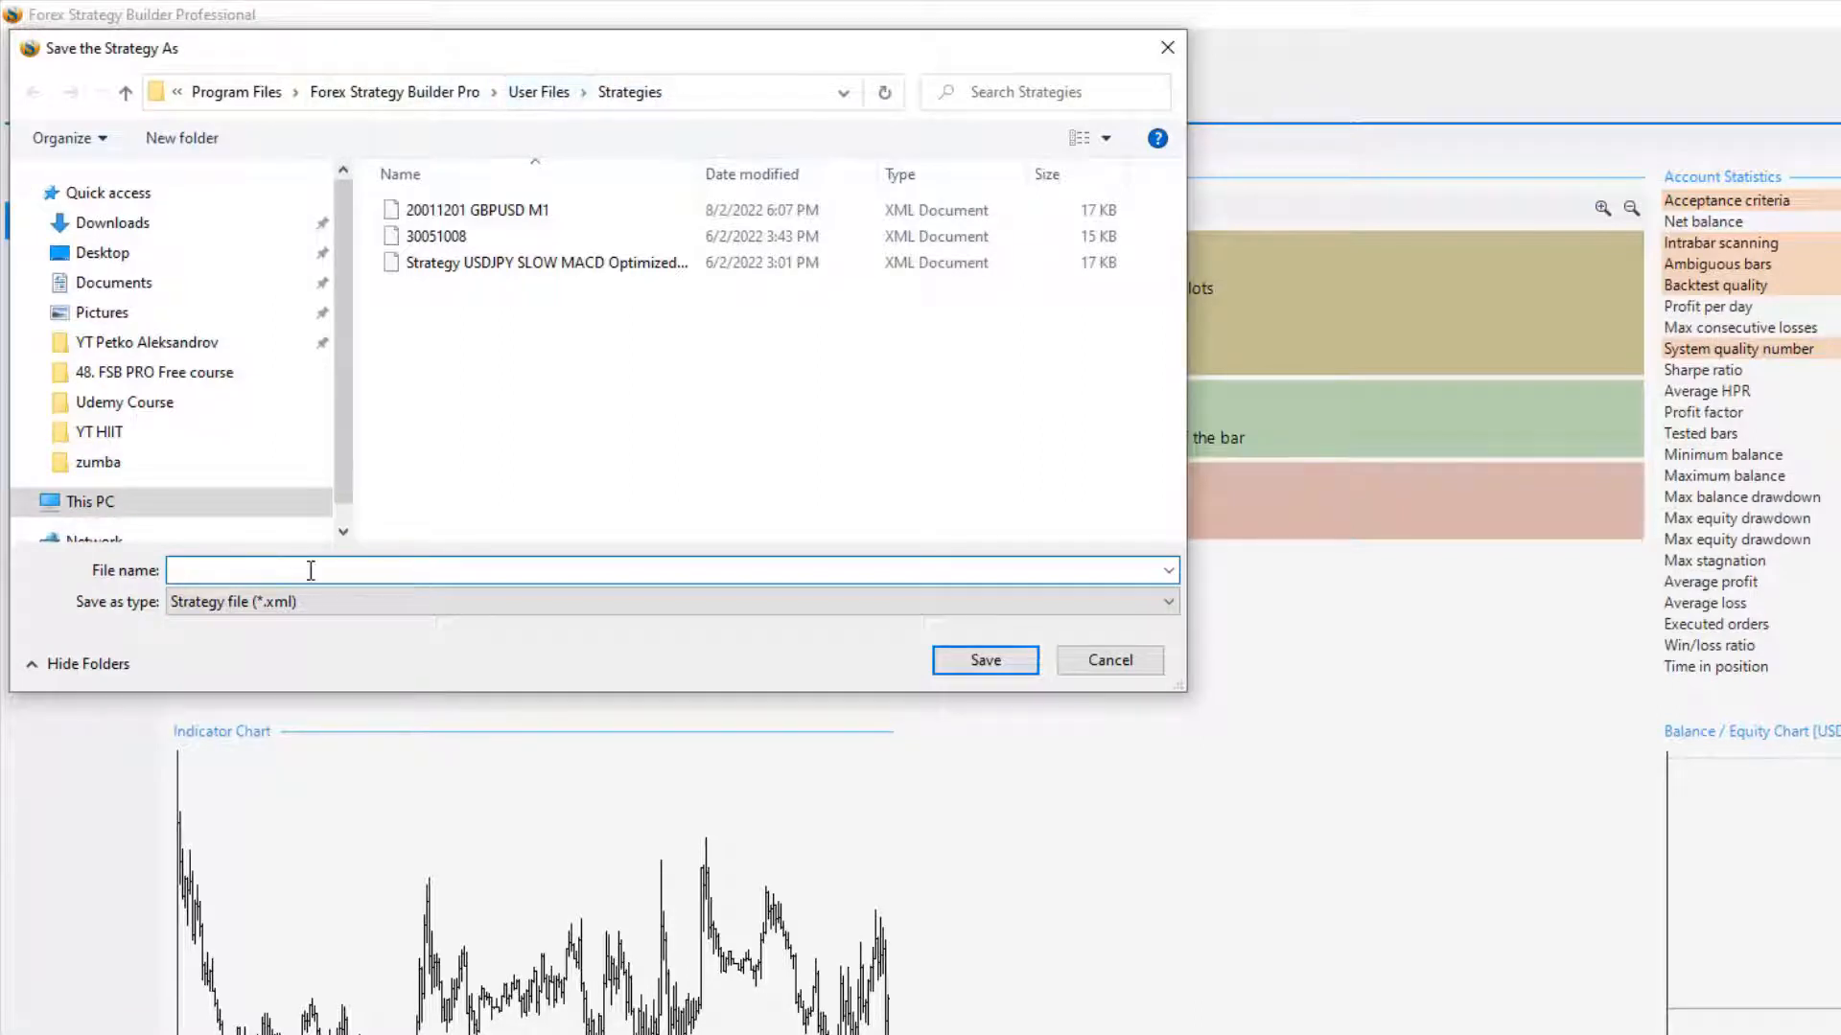
pyautogui.write('EURUSD M15')
pyautogui.click(979, 664)
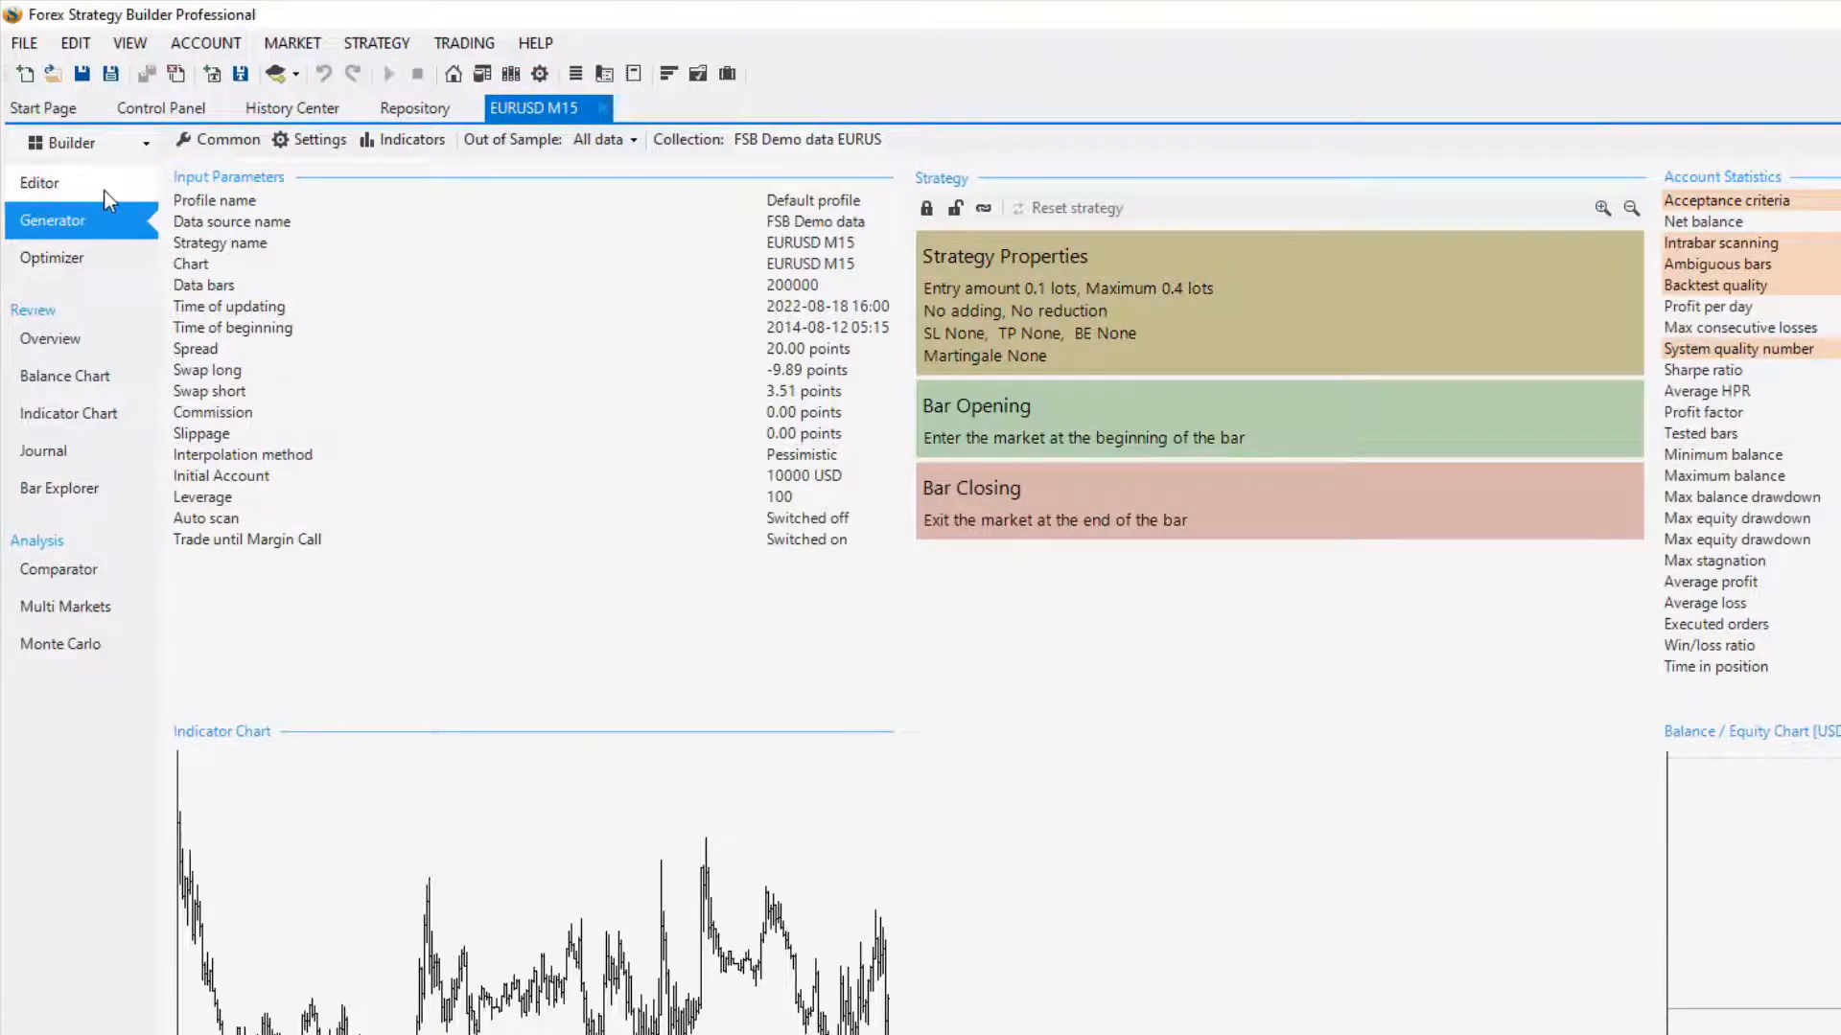
# Look at the strategy's slots in the Editor and open the Generator's common options
pyautogui.click(43, 182)
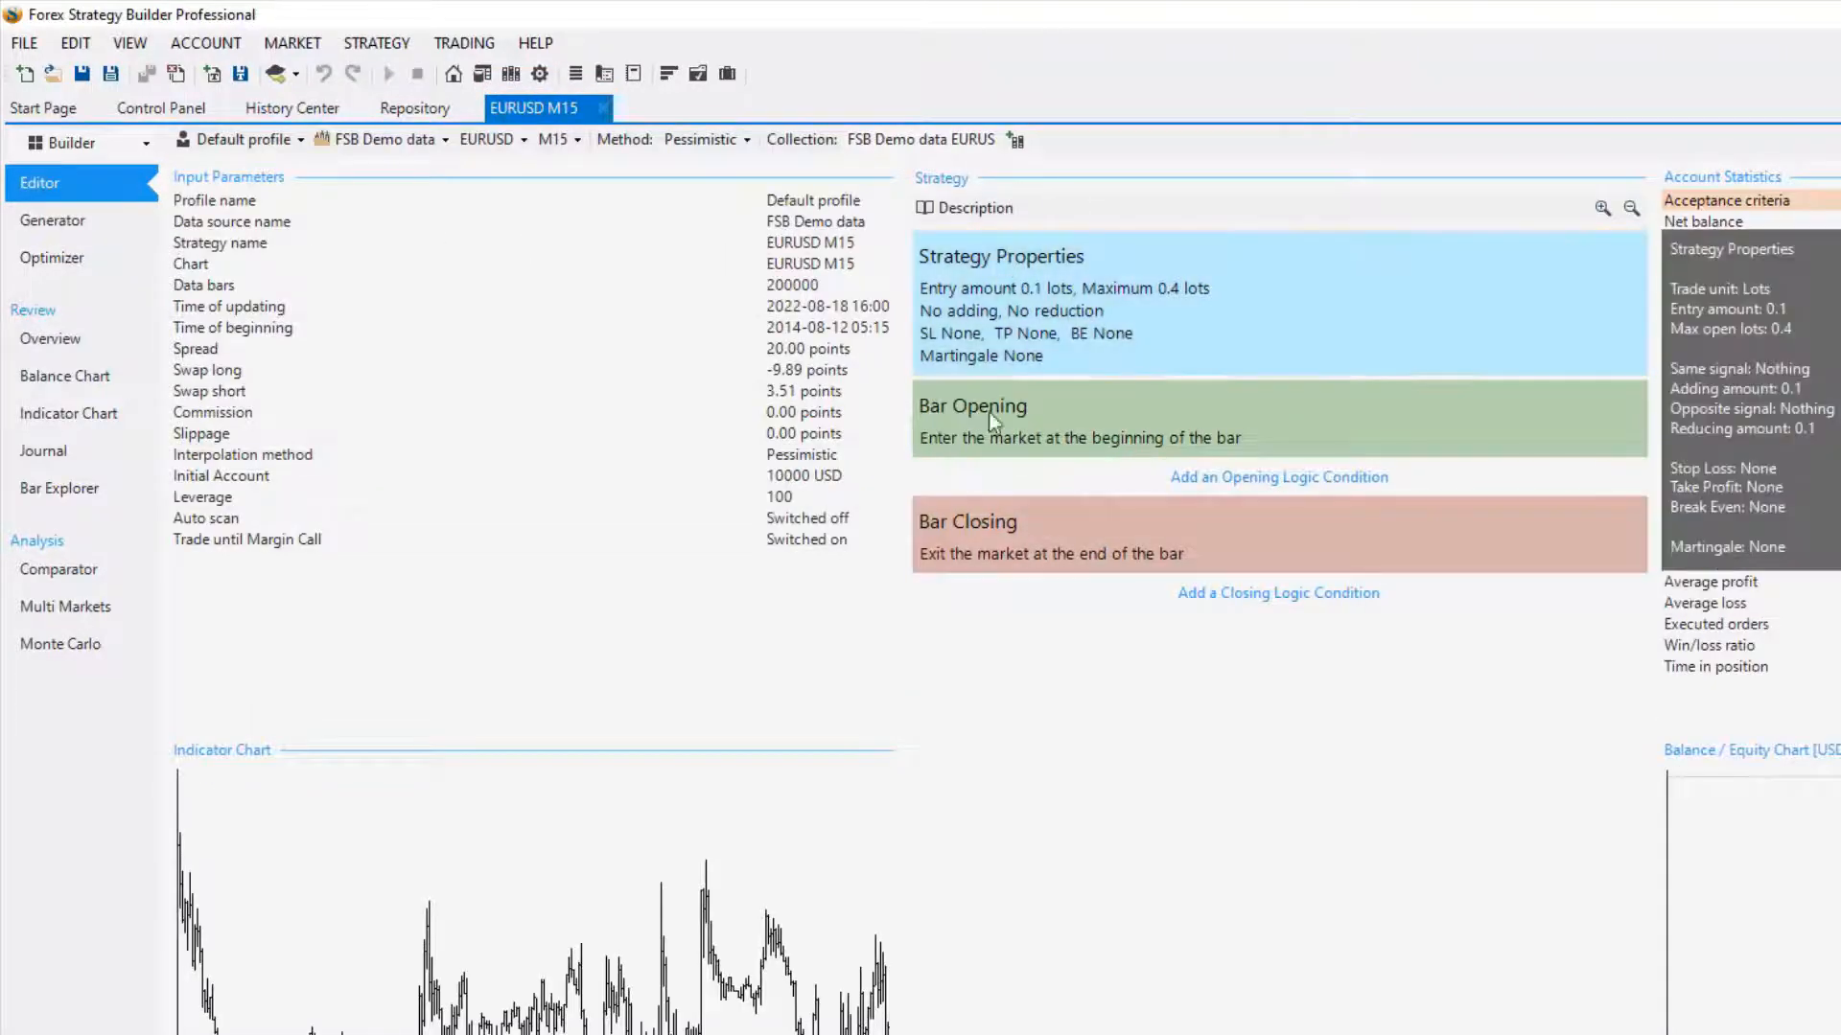
pyautogui.click(81, 220)
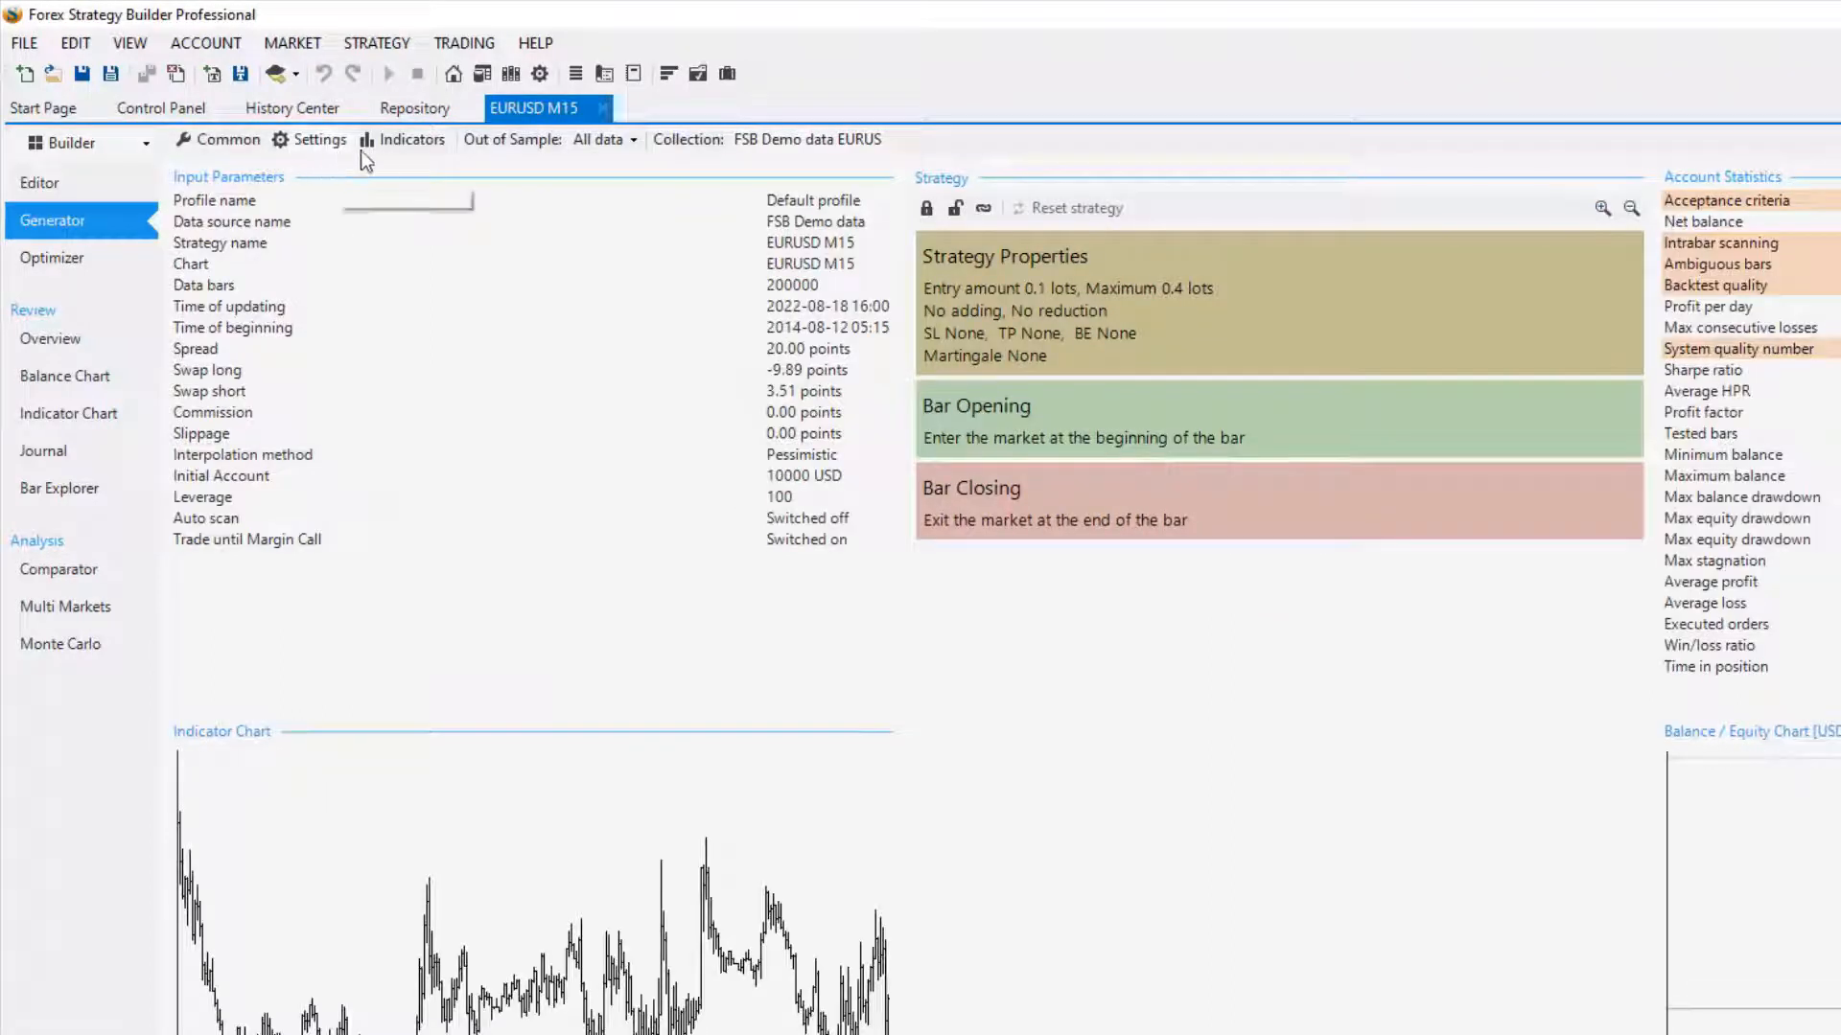
pyautogui.click(205, 149)
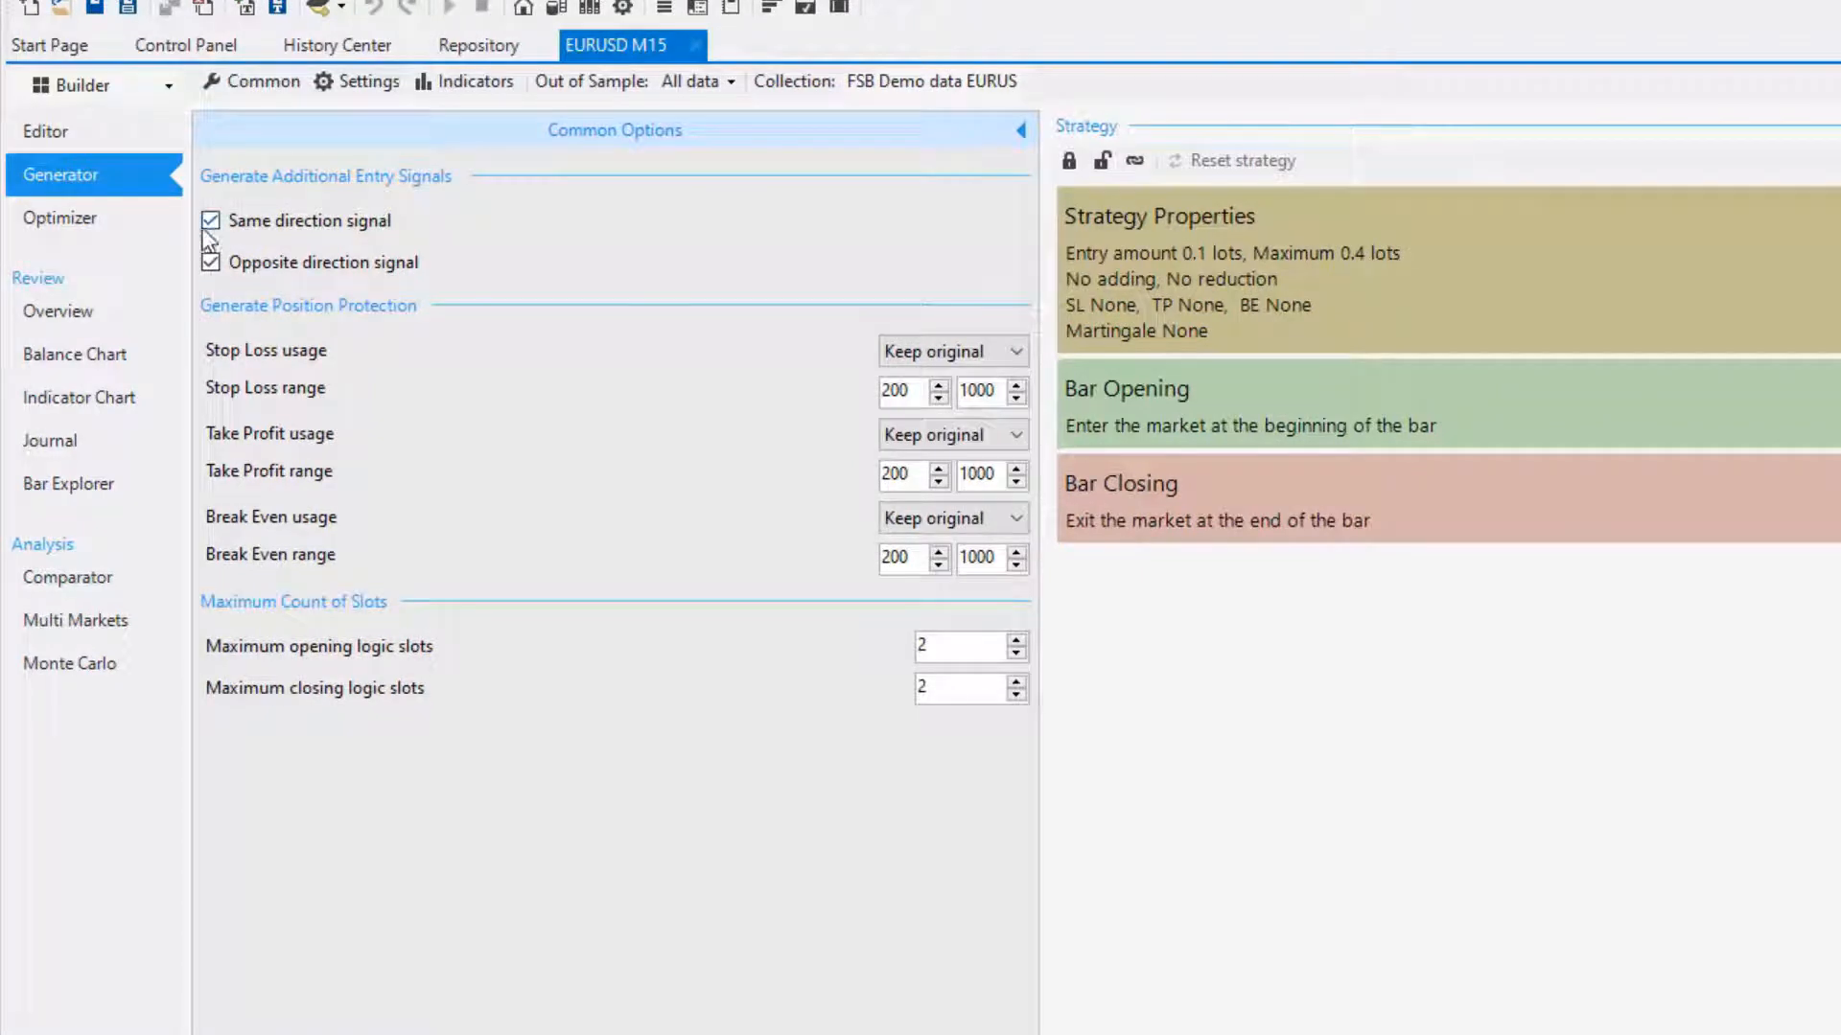
# Try toggling the same direction and opposite direction signal options, and check the strategy properties in the Editor
pyautogui.click(210, 226)
pyautogui.click(210, 222)
pyautogui.click(212, 263)
pyautogui.click(90, 120)
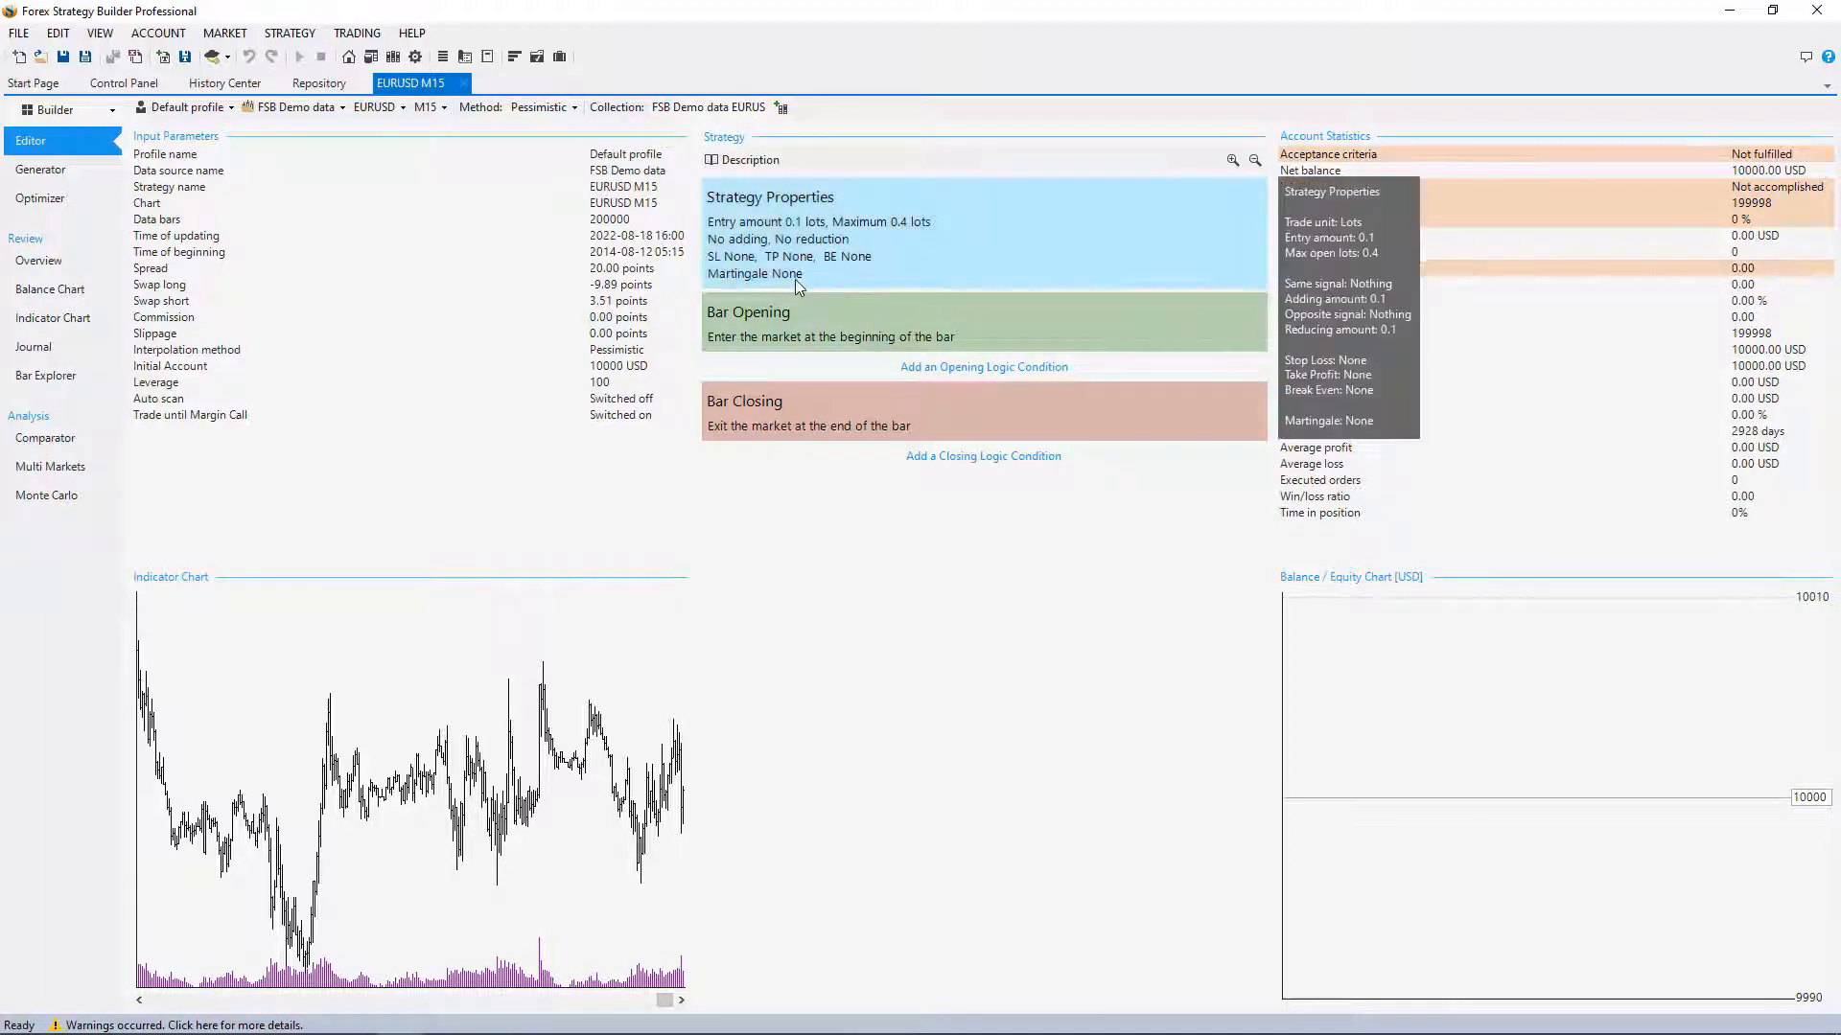
pyautogui.click(43, 170)
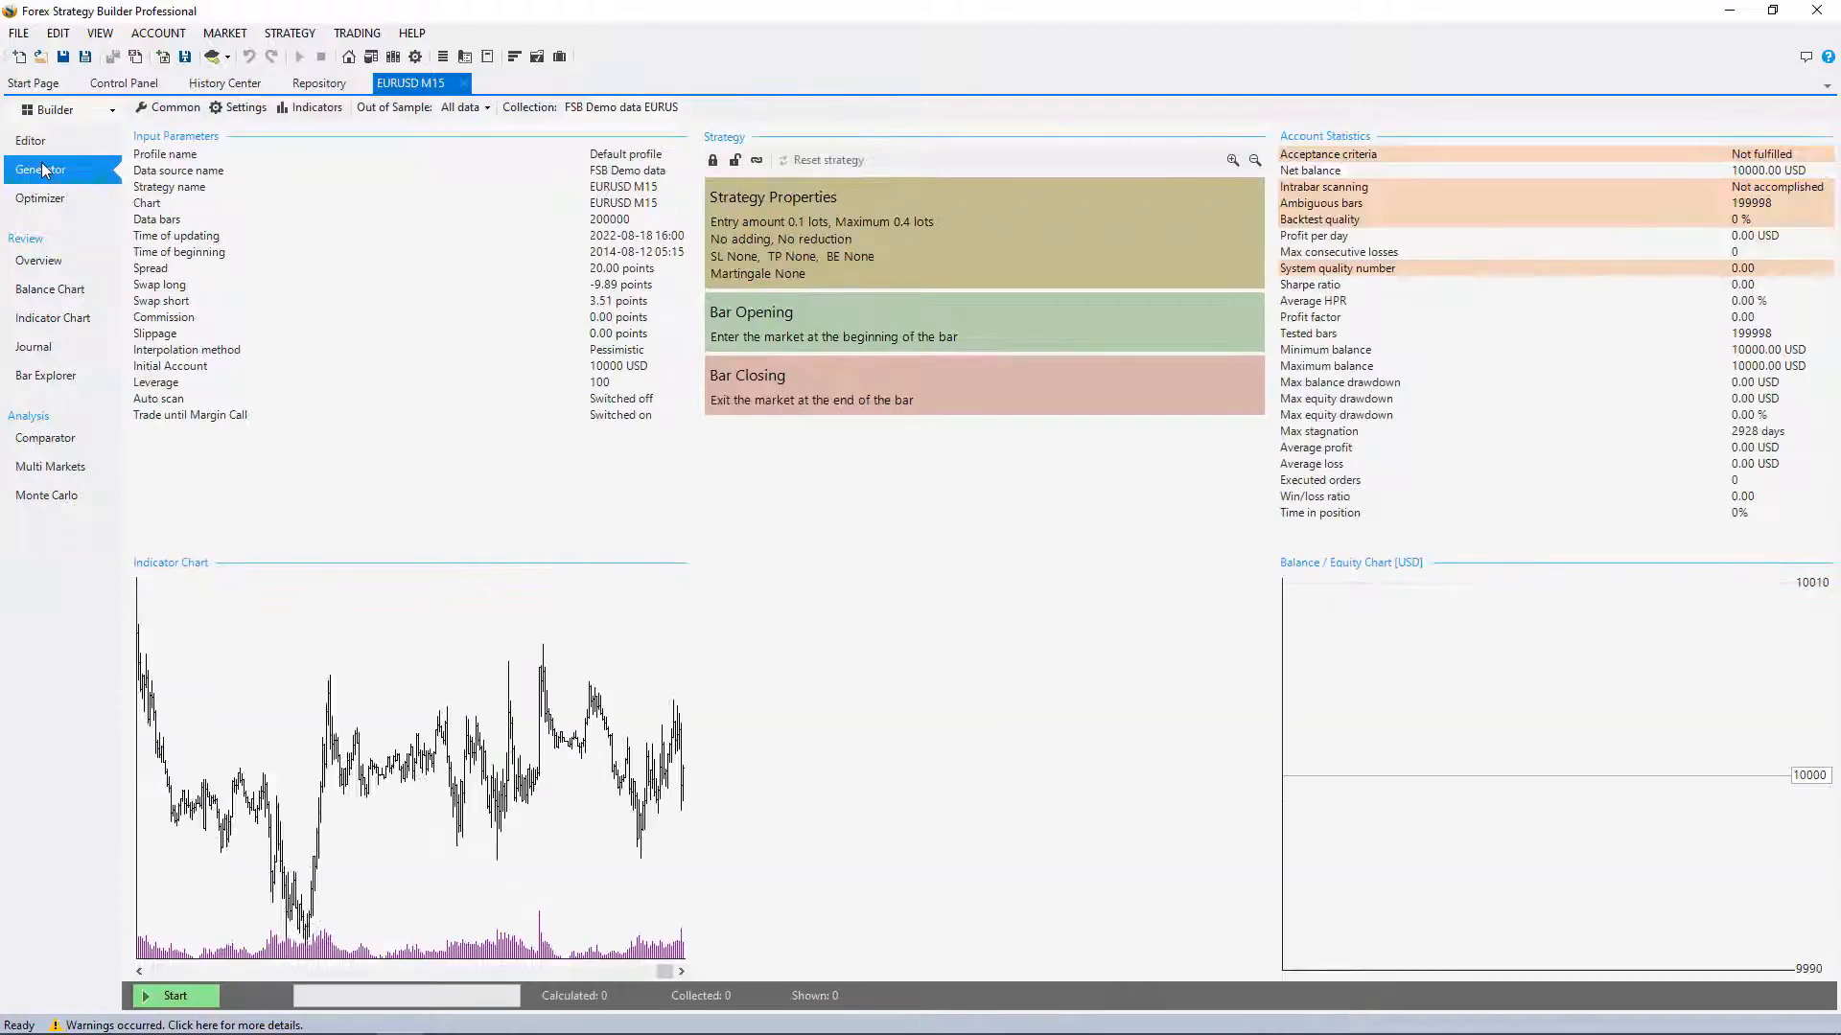
# In the Generator's common options, set Break Even usage to Do not use
pyautogui.click(171, 109)
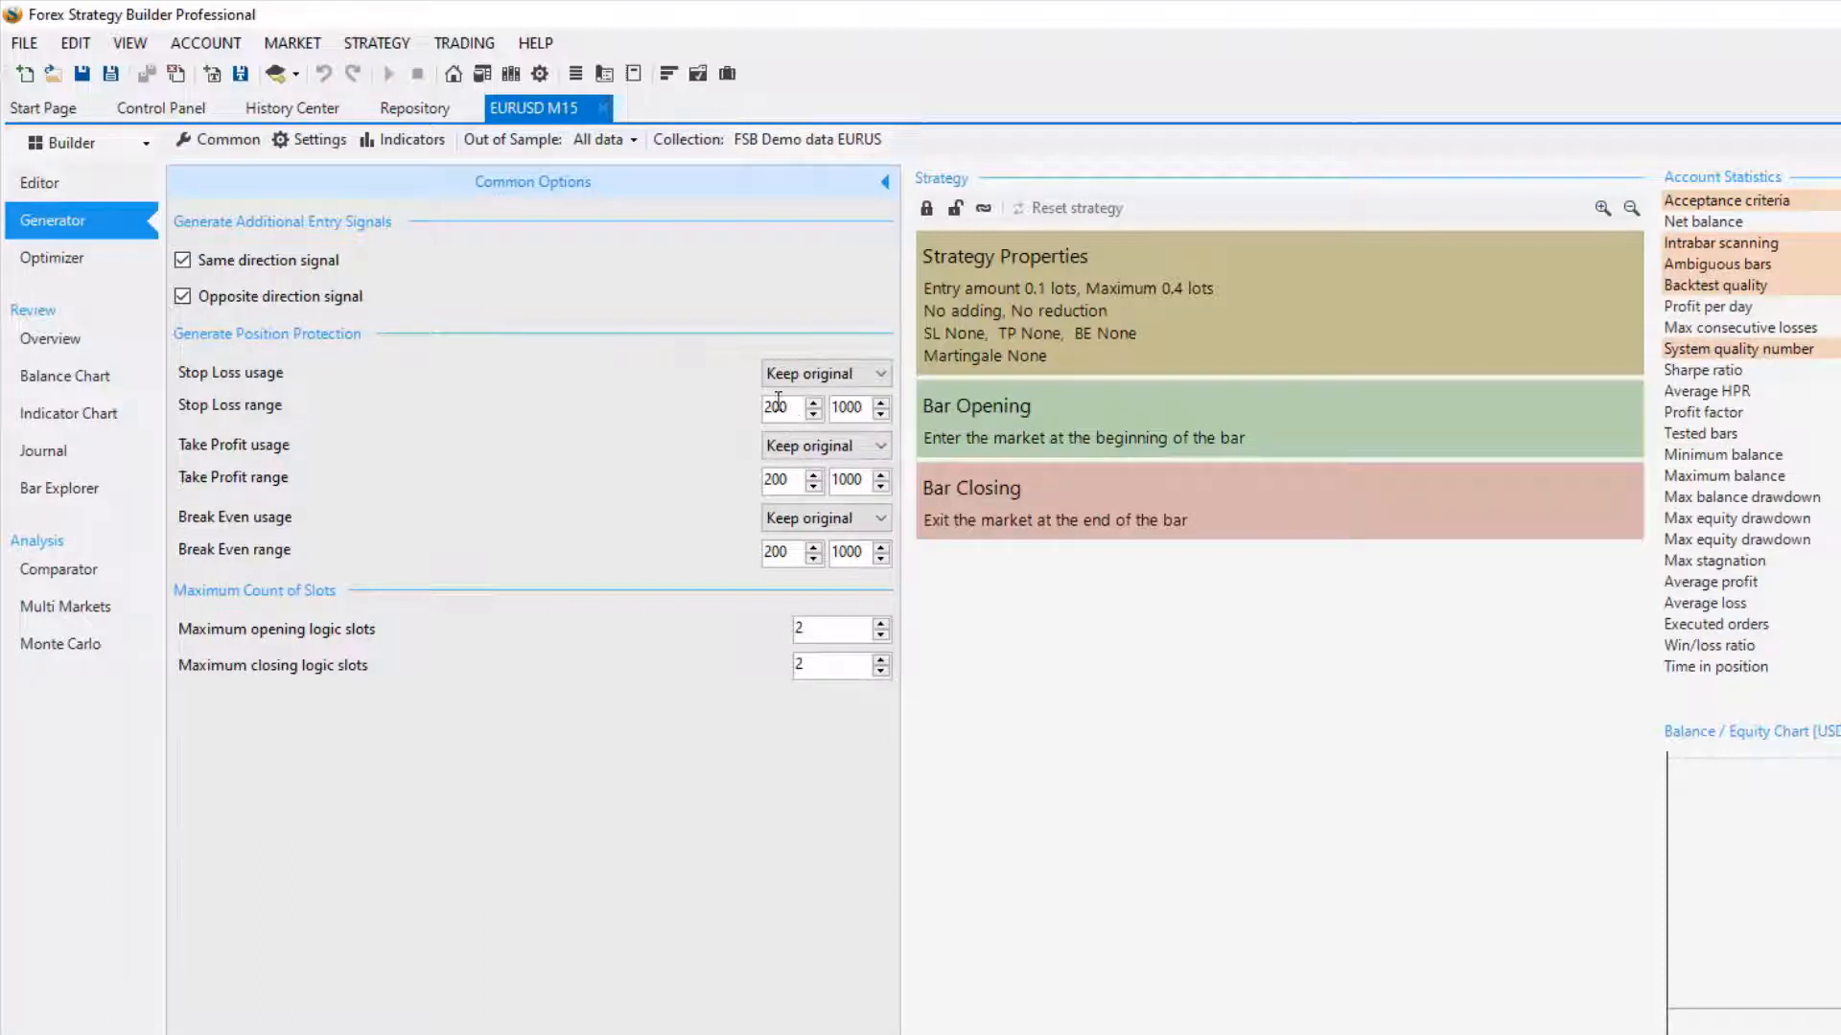
pyautogui.moveTo(792, 409); pyautogui.dragTo(761, 430)
pyautogui.click(794, 405)
pyautogui.moveTo(779, 410); pyautogui.dragTo(793, 411)
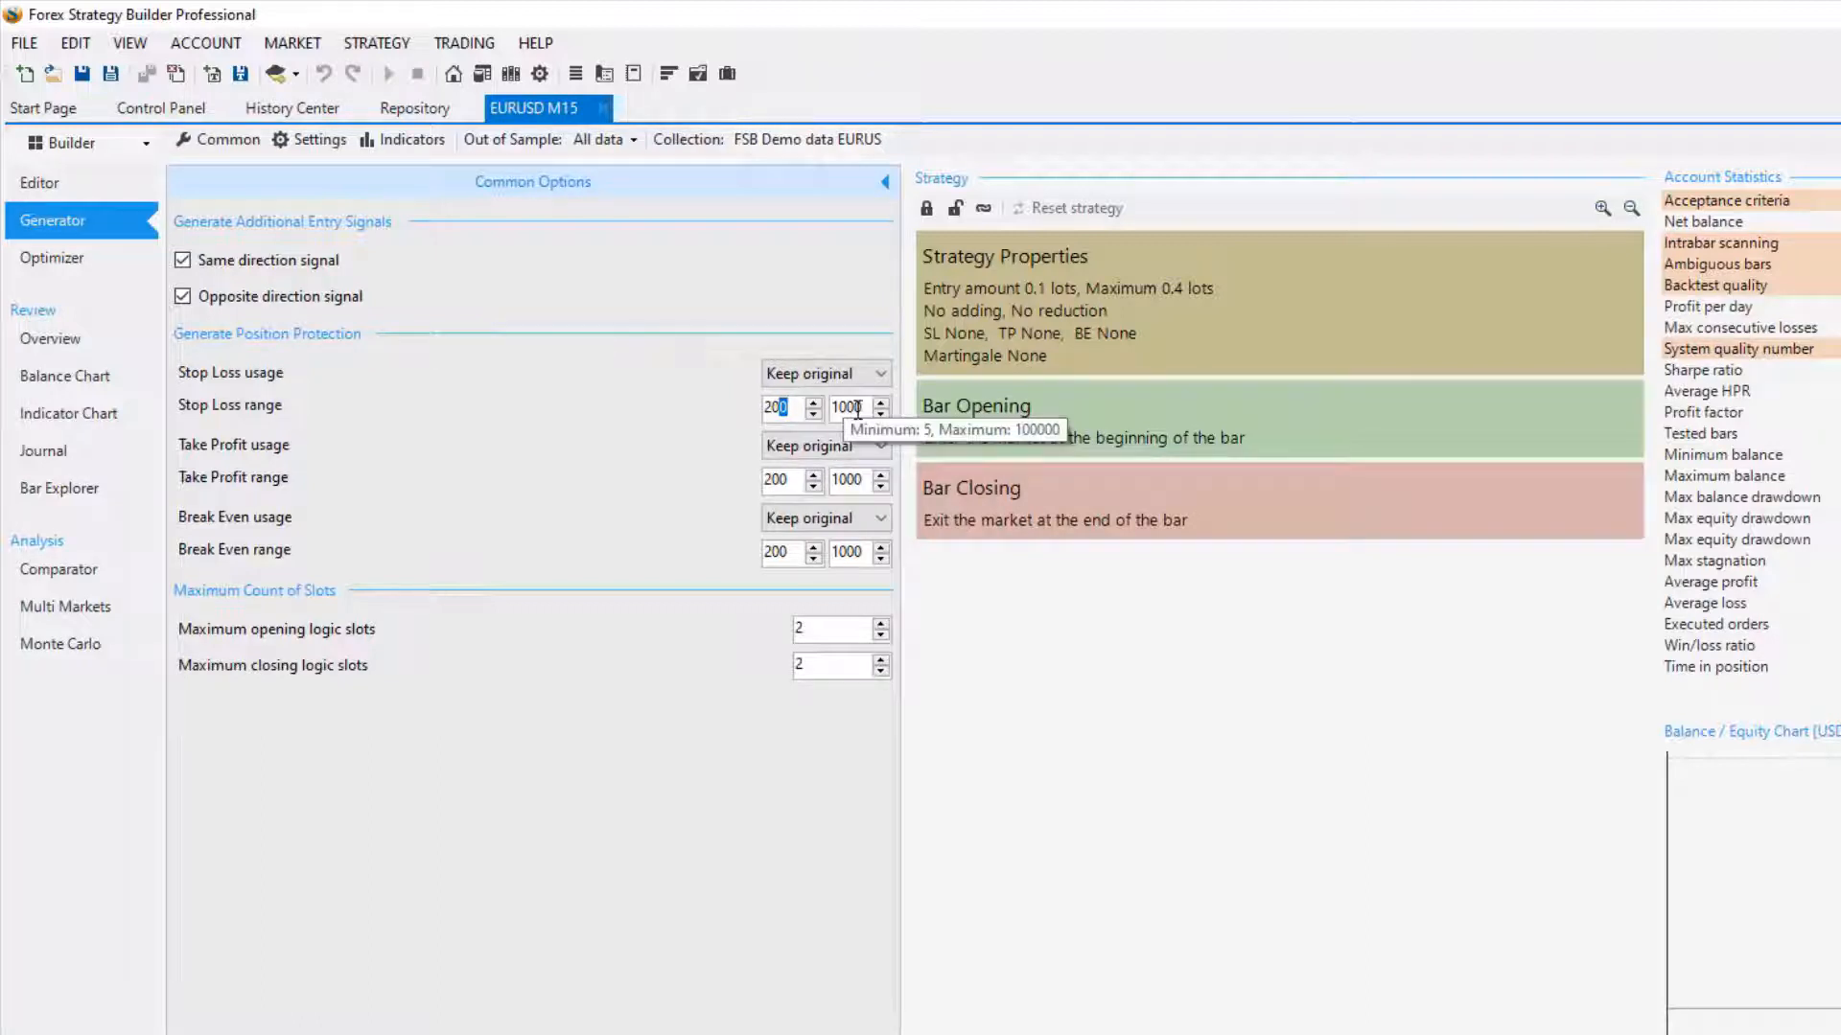
pyautogui.moveTo(852, 407); pyautogui.dragTo(861, 408)
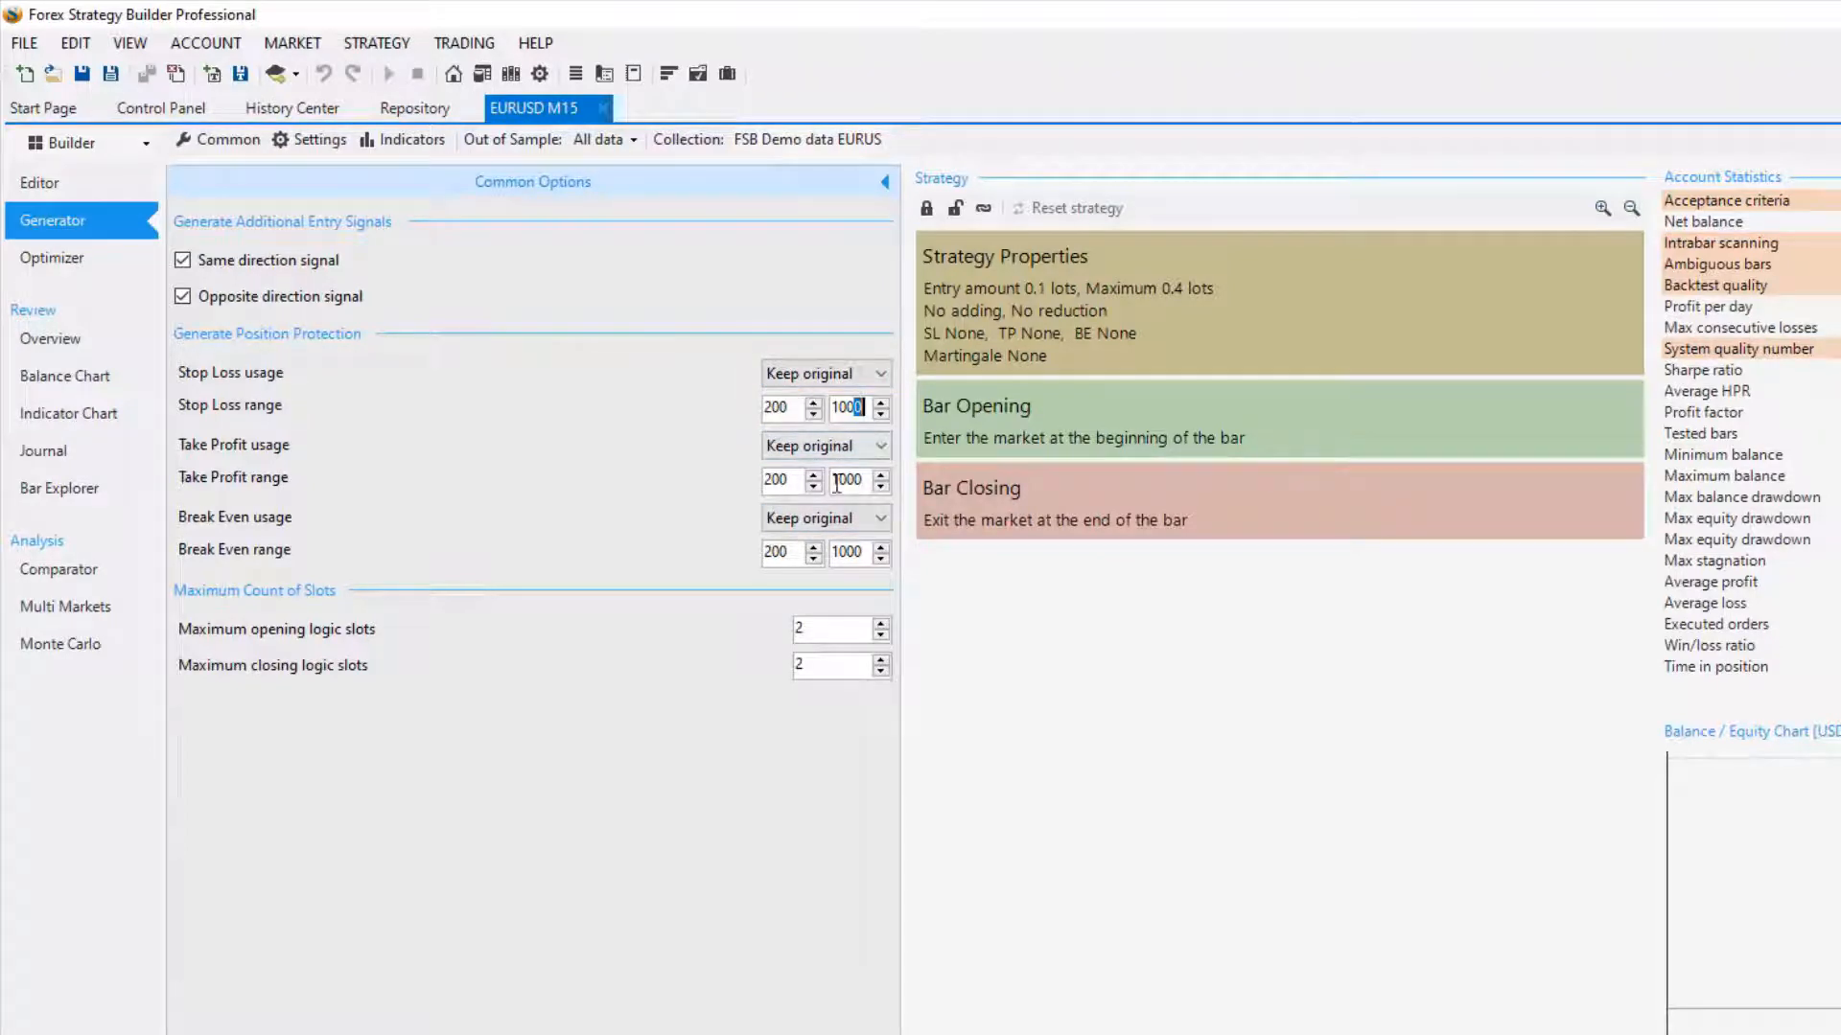
pyautogui.click(840, 527)
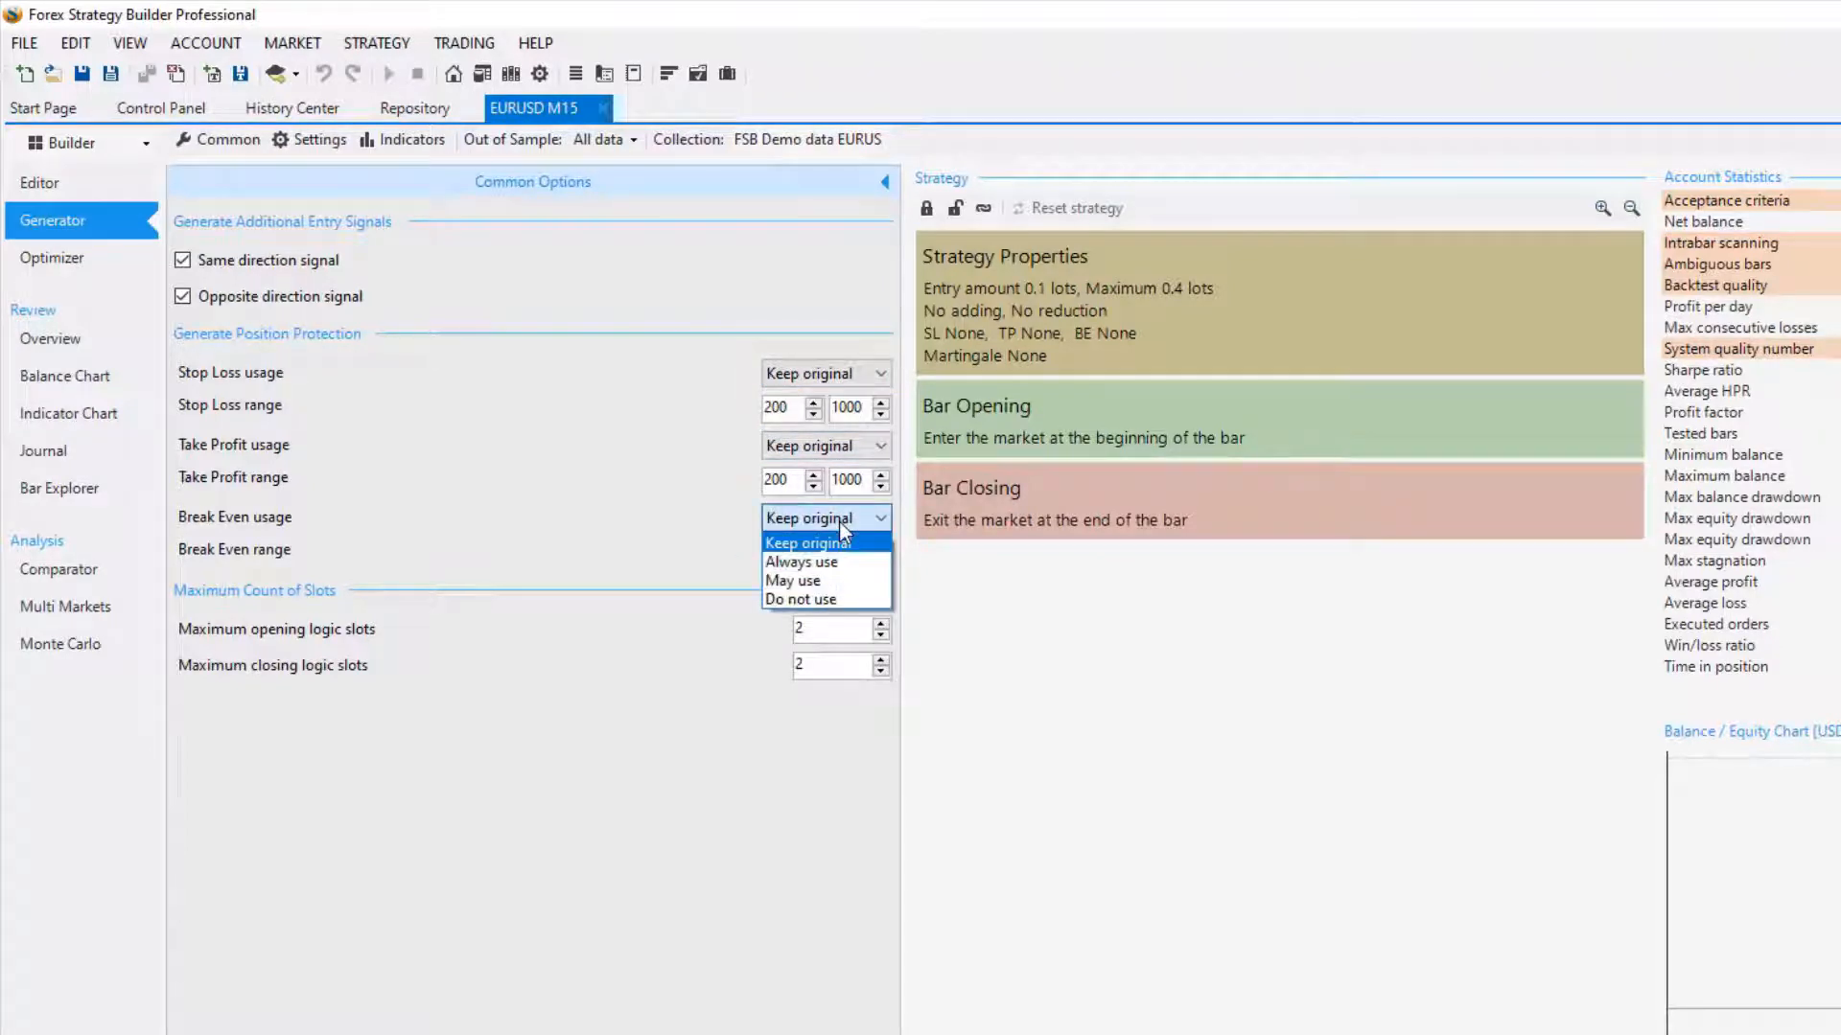
pyautogui.click(838, 601)
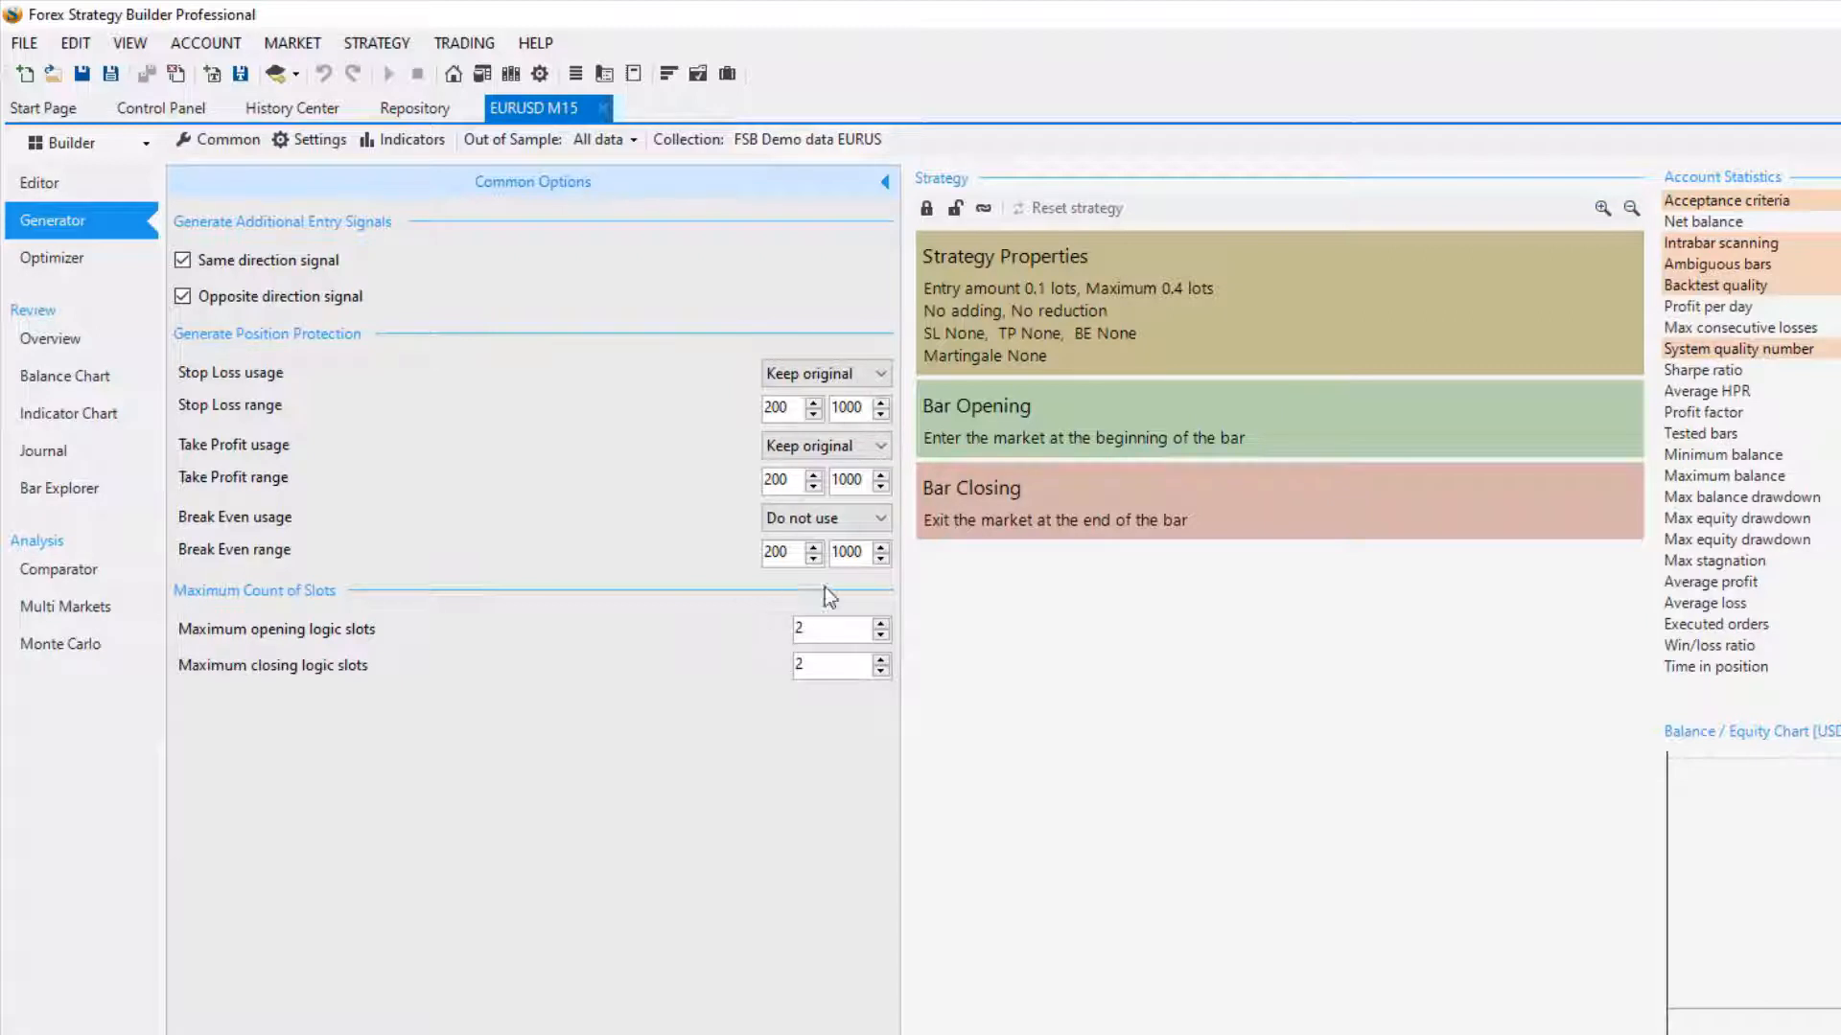
# Set both Stop Loss usage and Take Profit usage to May use
pyautogui.click(843, 380)
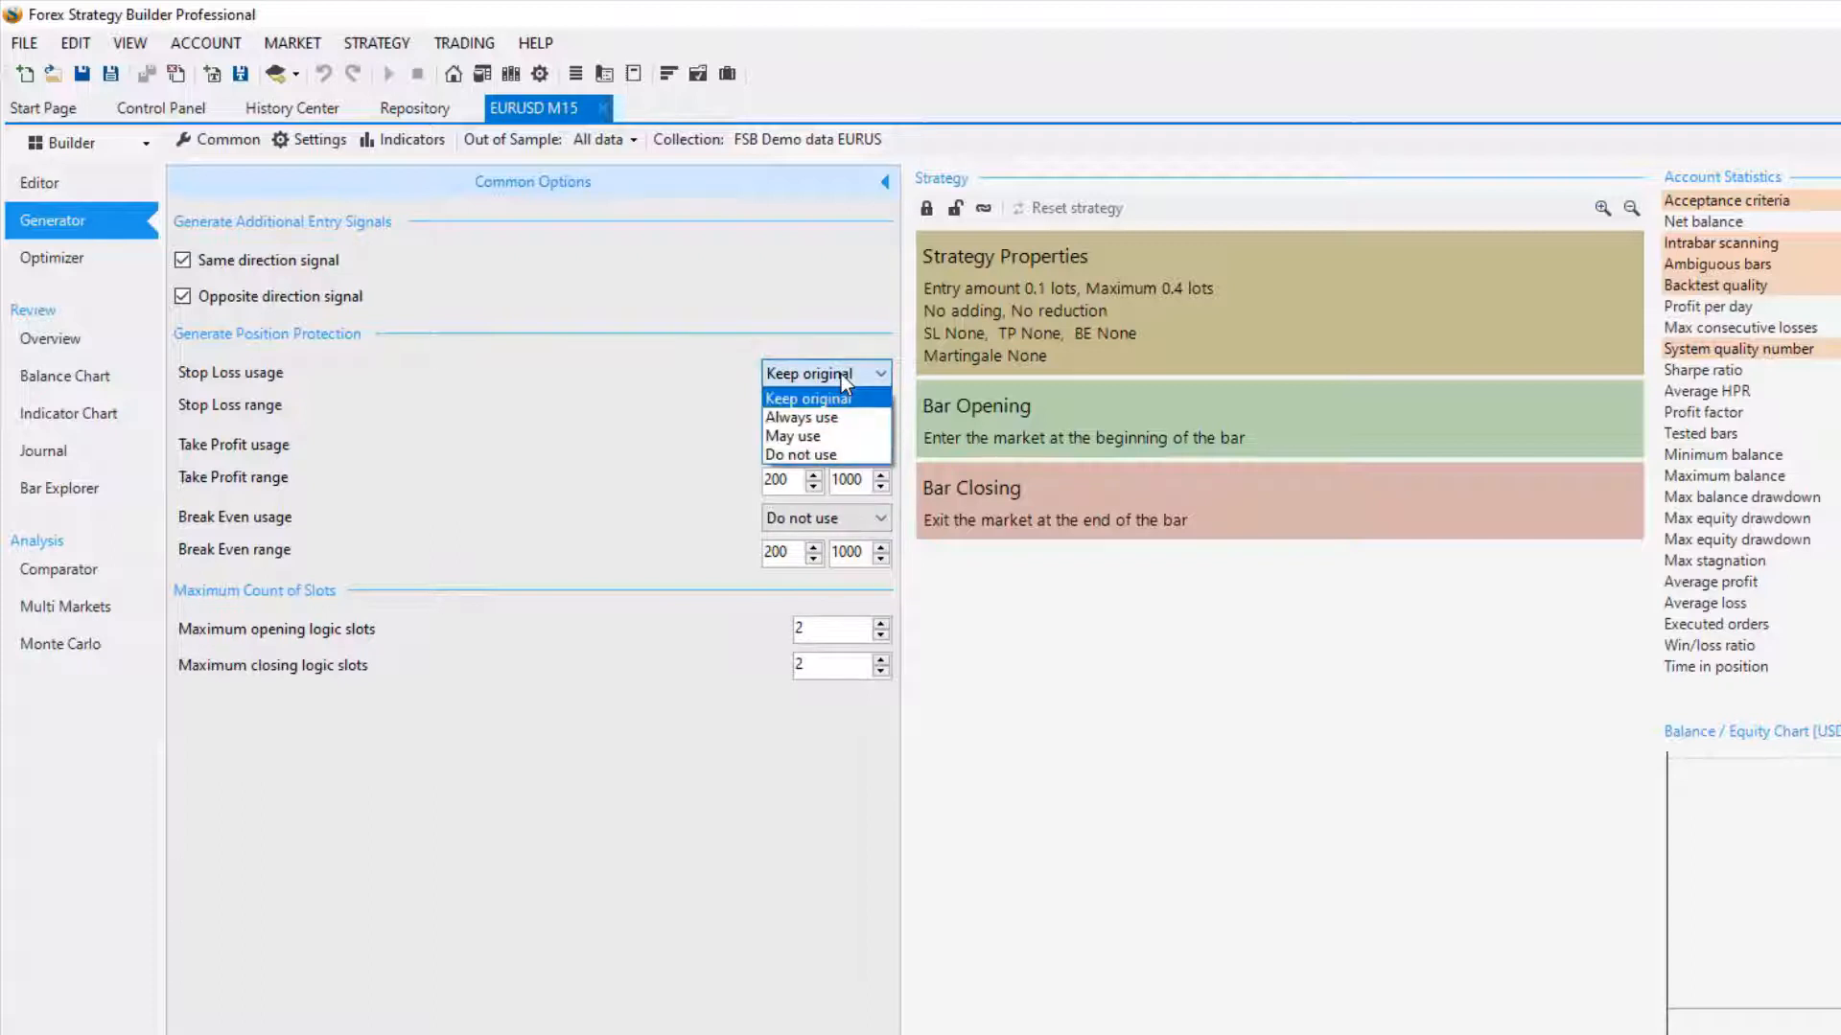
pyautogui.click(828, 436)
pyautogui.click(830, 446)
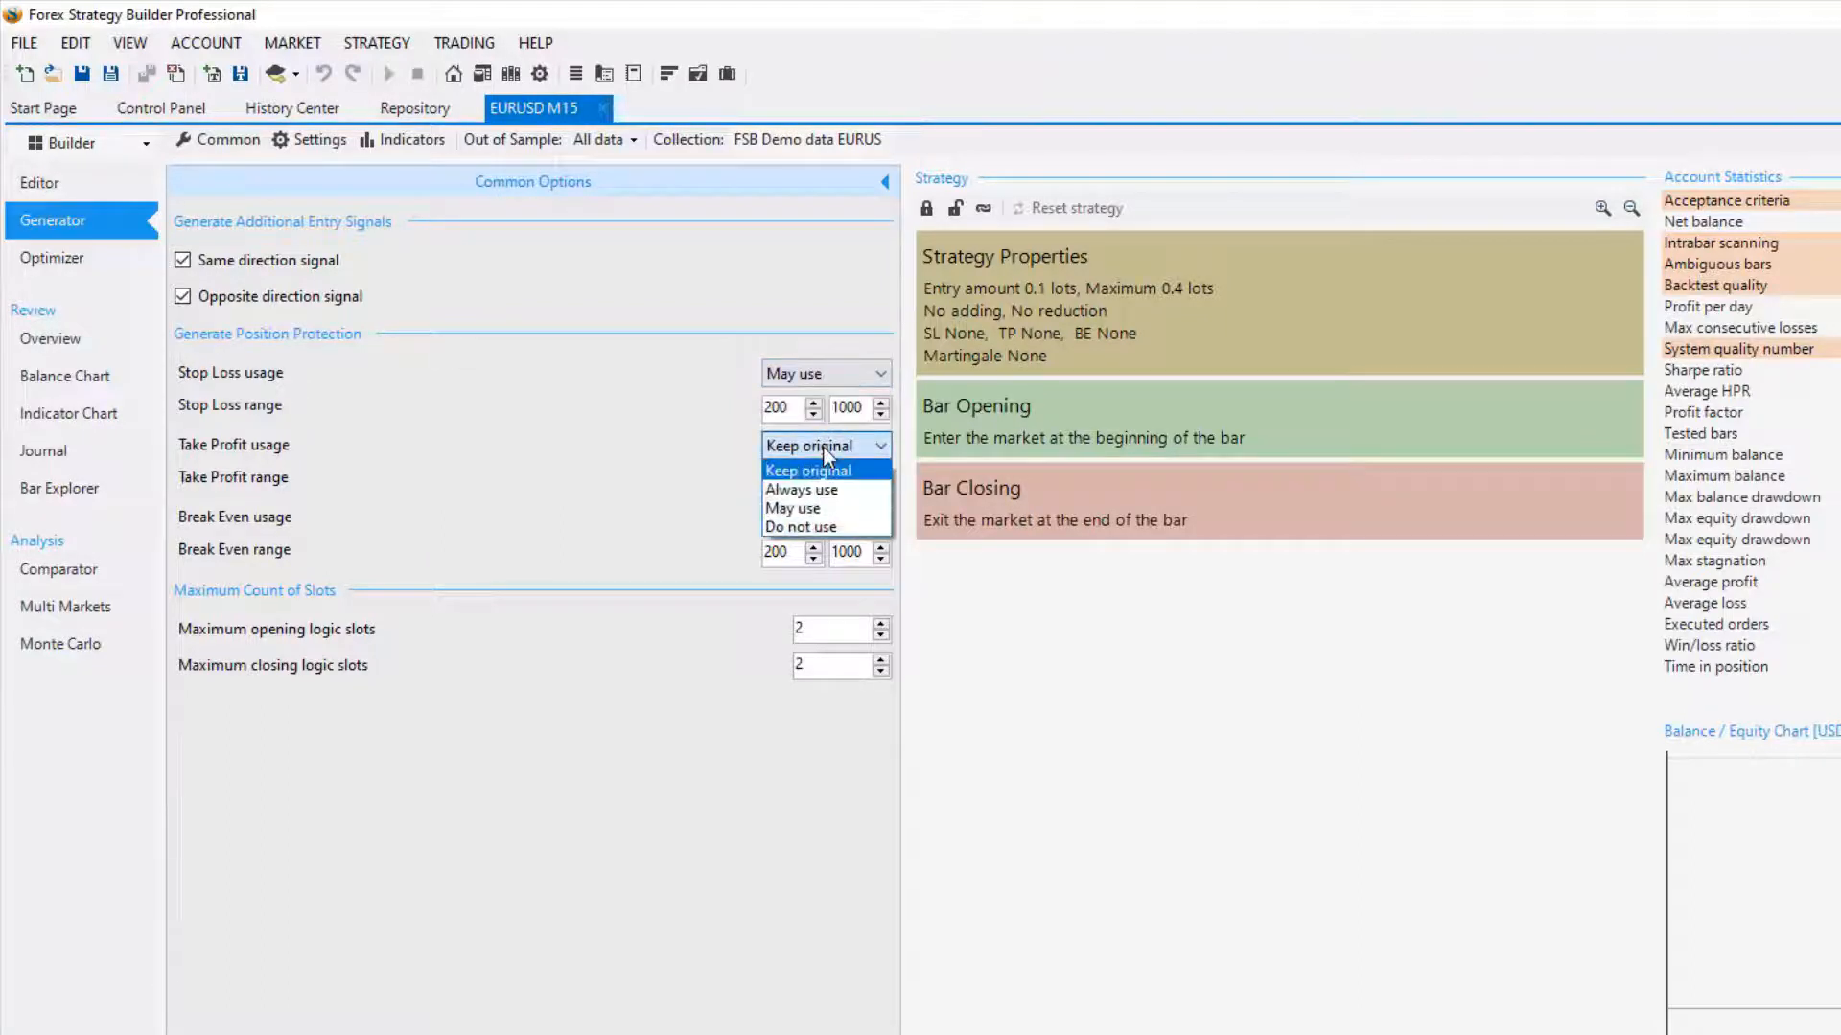
pyautogui.click(801, 505)
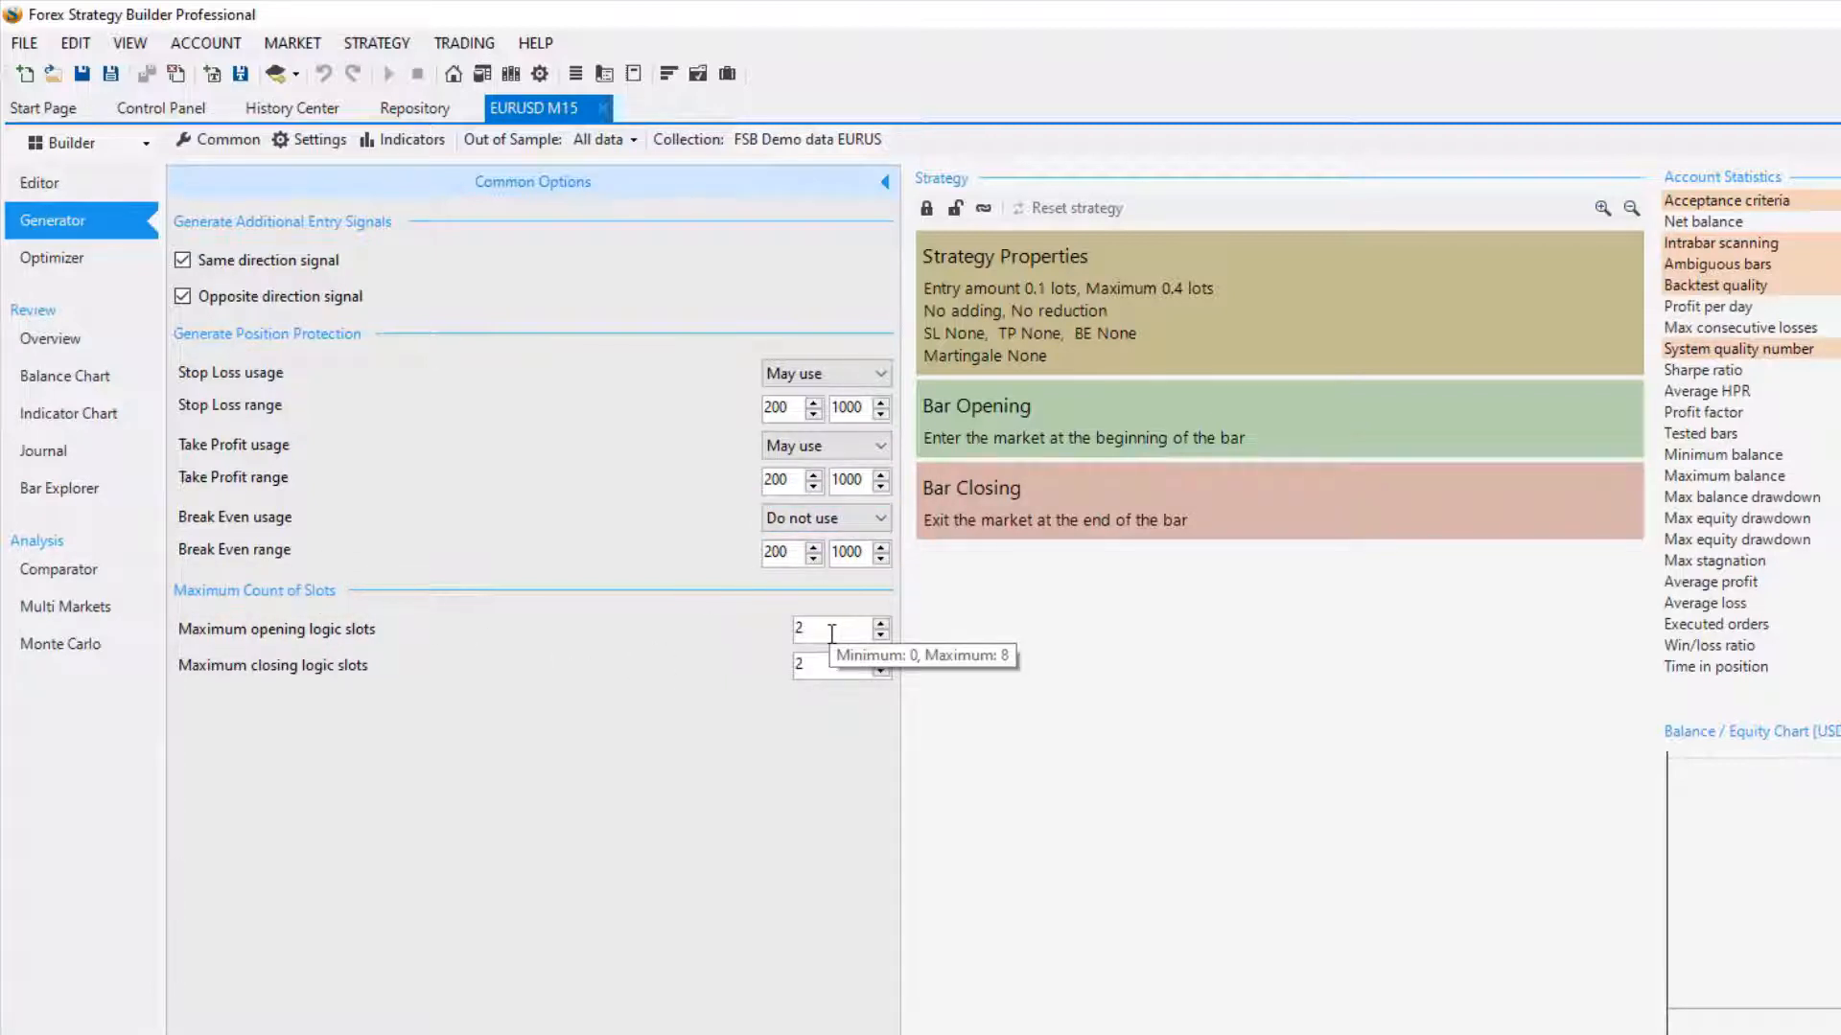
# Set the maximum opening logic slots to 4, apply the common options and check that they are kept
pyautogui.click(881, 624)
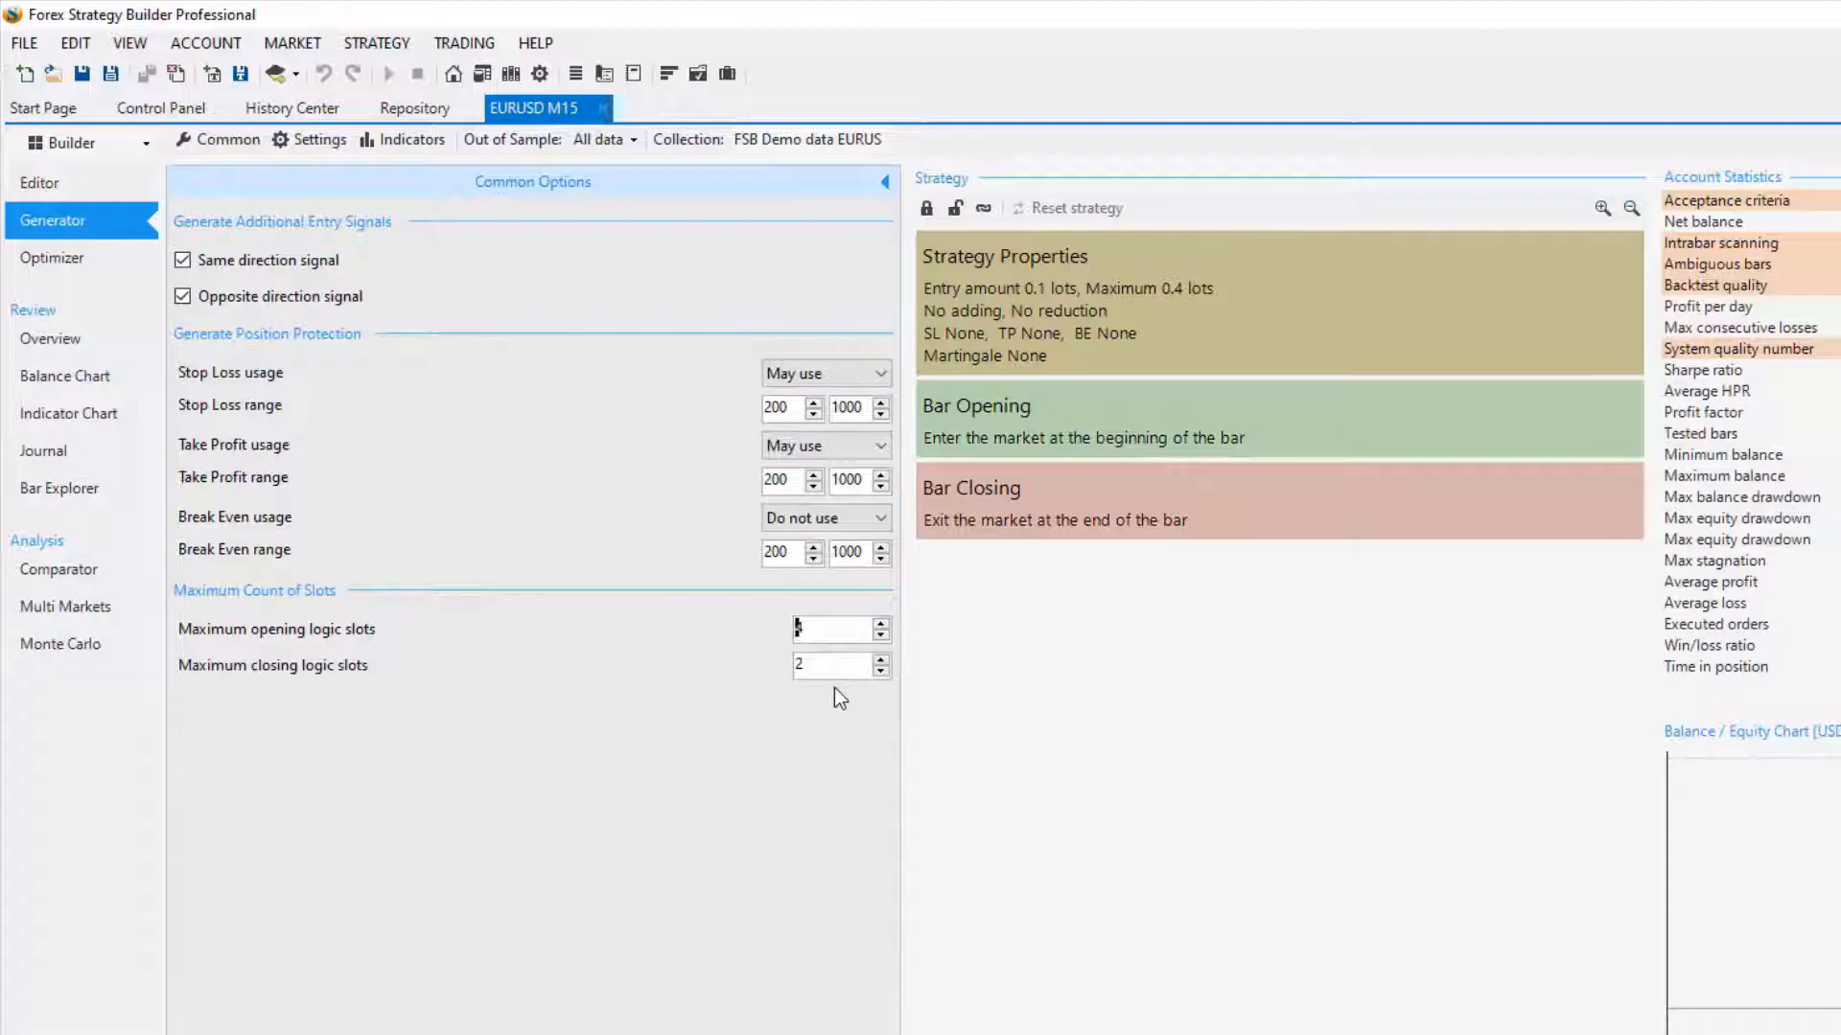
pyautogui.press('Tab')
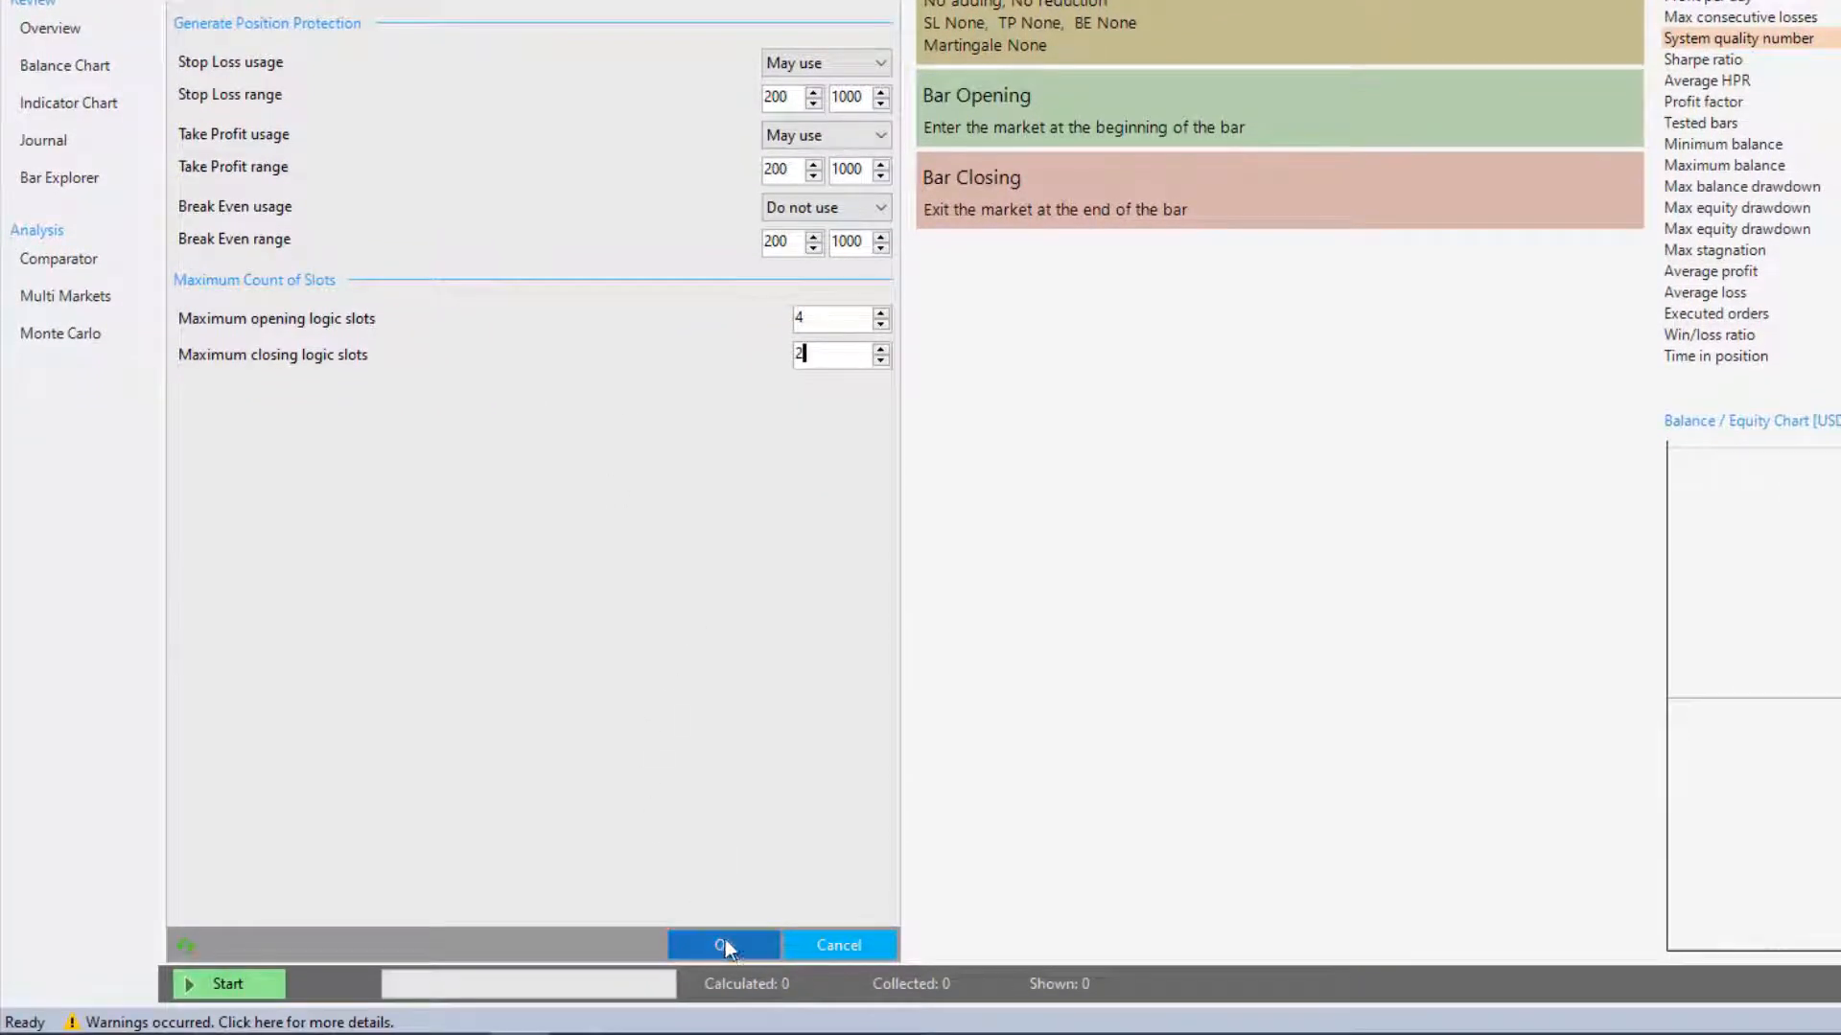
pyautogui.click(722, 950)
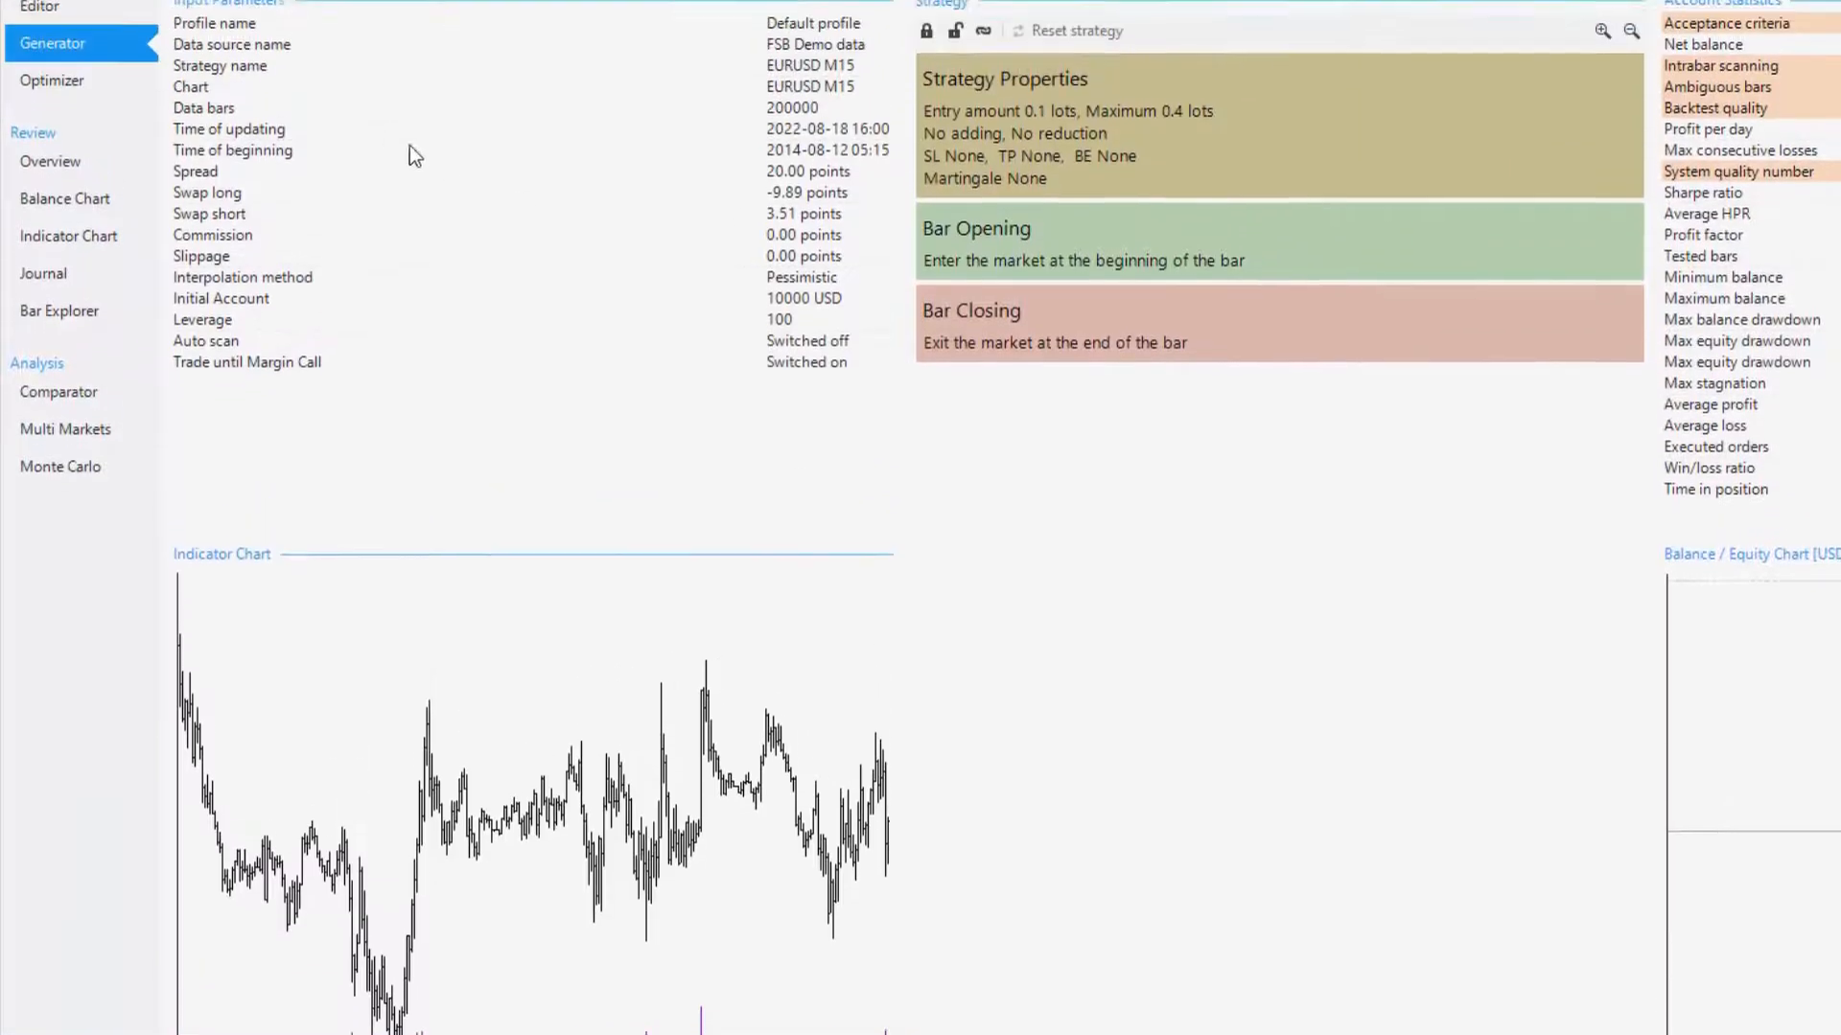
pyautogui.click(227, 54)
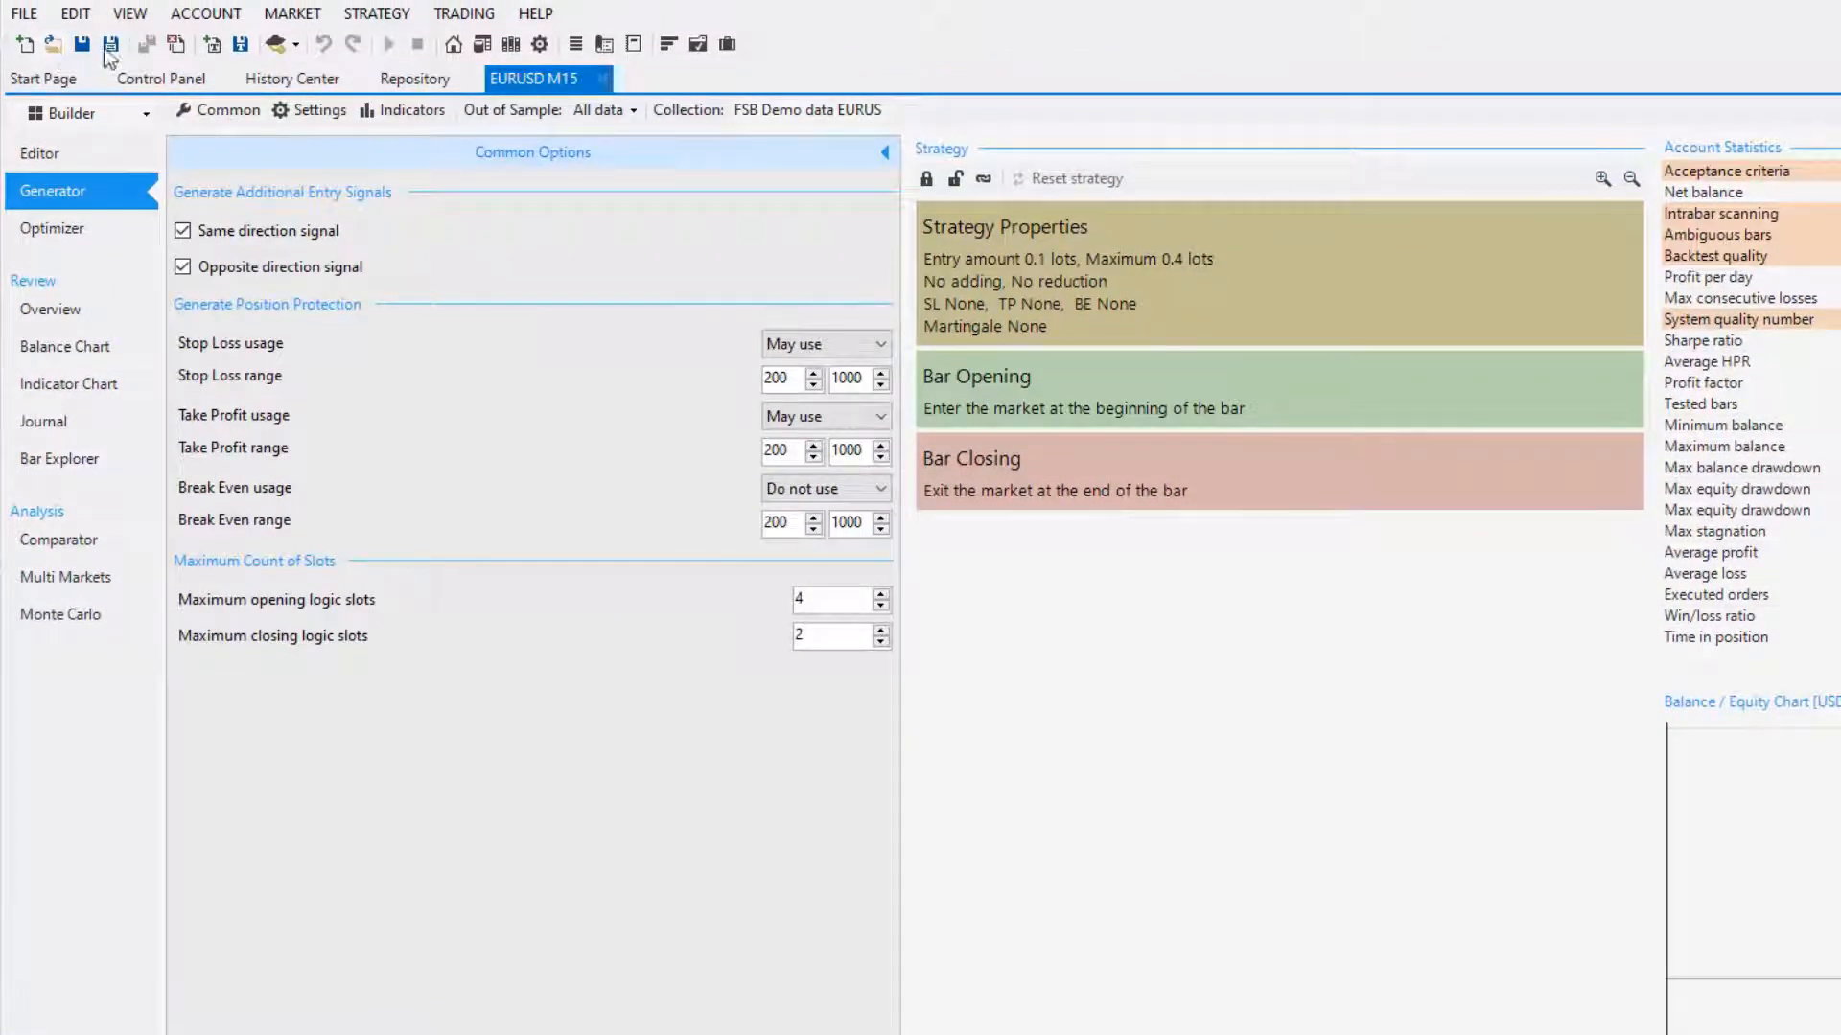
pyautogui.click(884, 161)
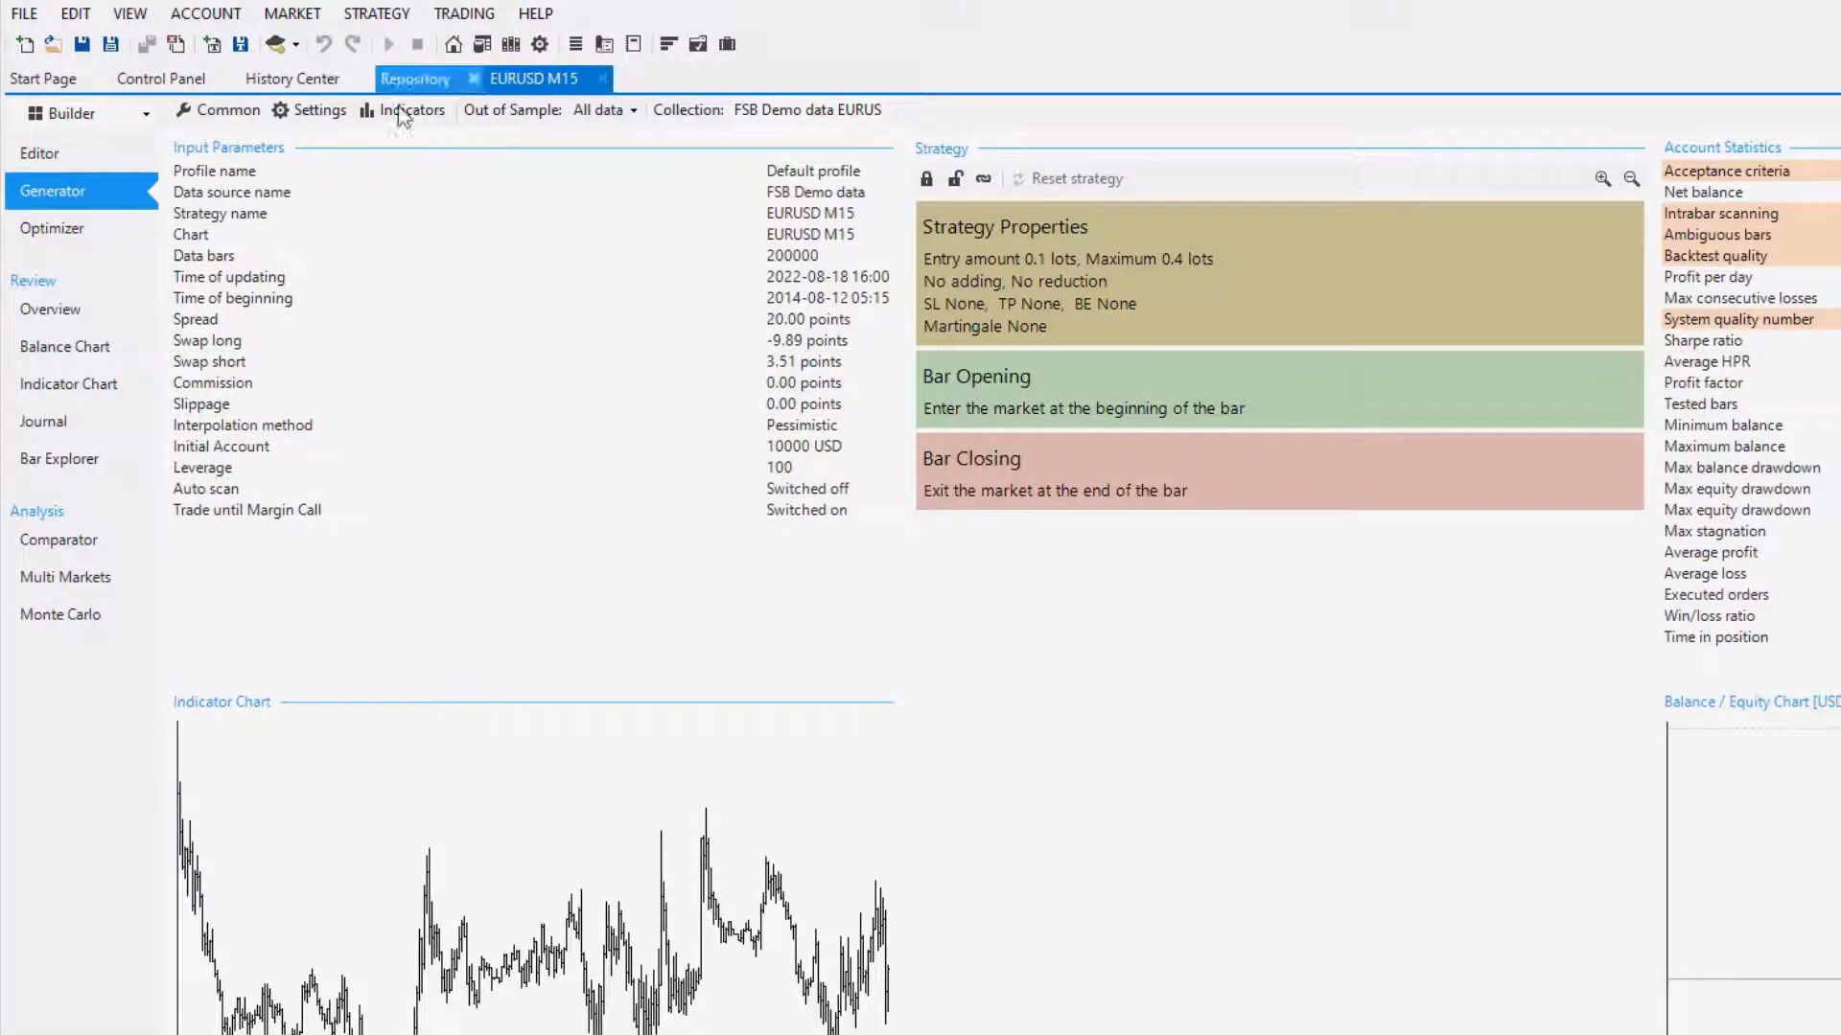
# Open the generator settings and choose Net balance as the Search best criterion
pyautogui.click(308, 111)
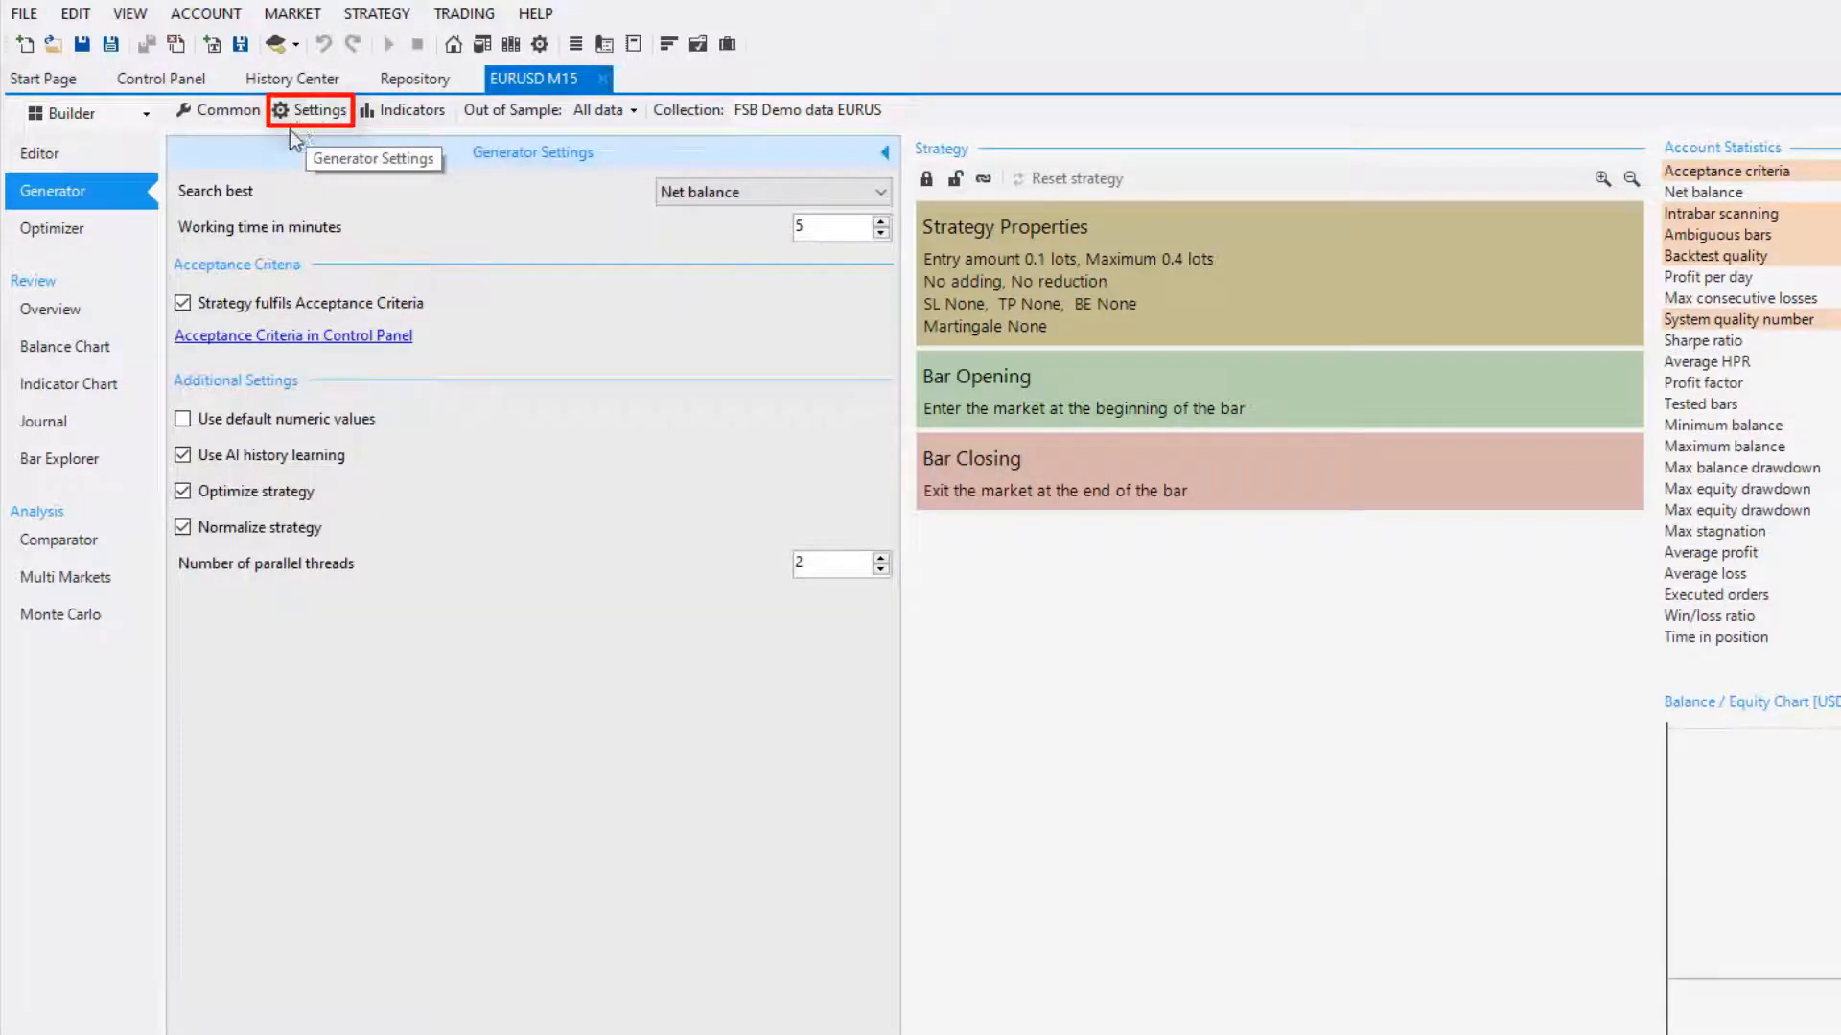
pyautogui.click(694, 189)
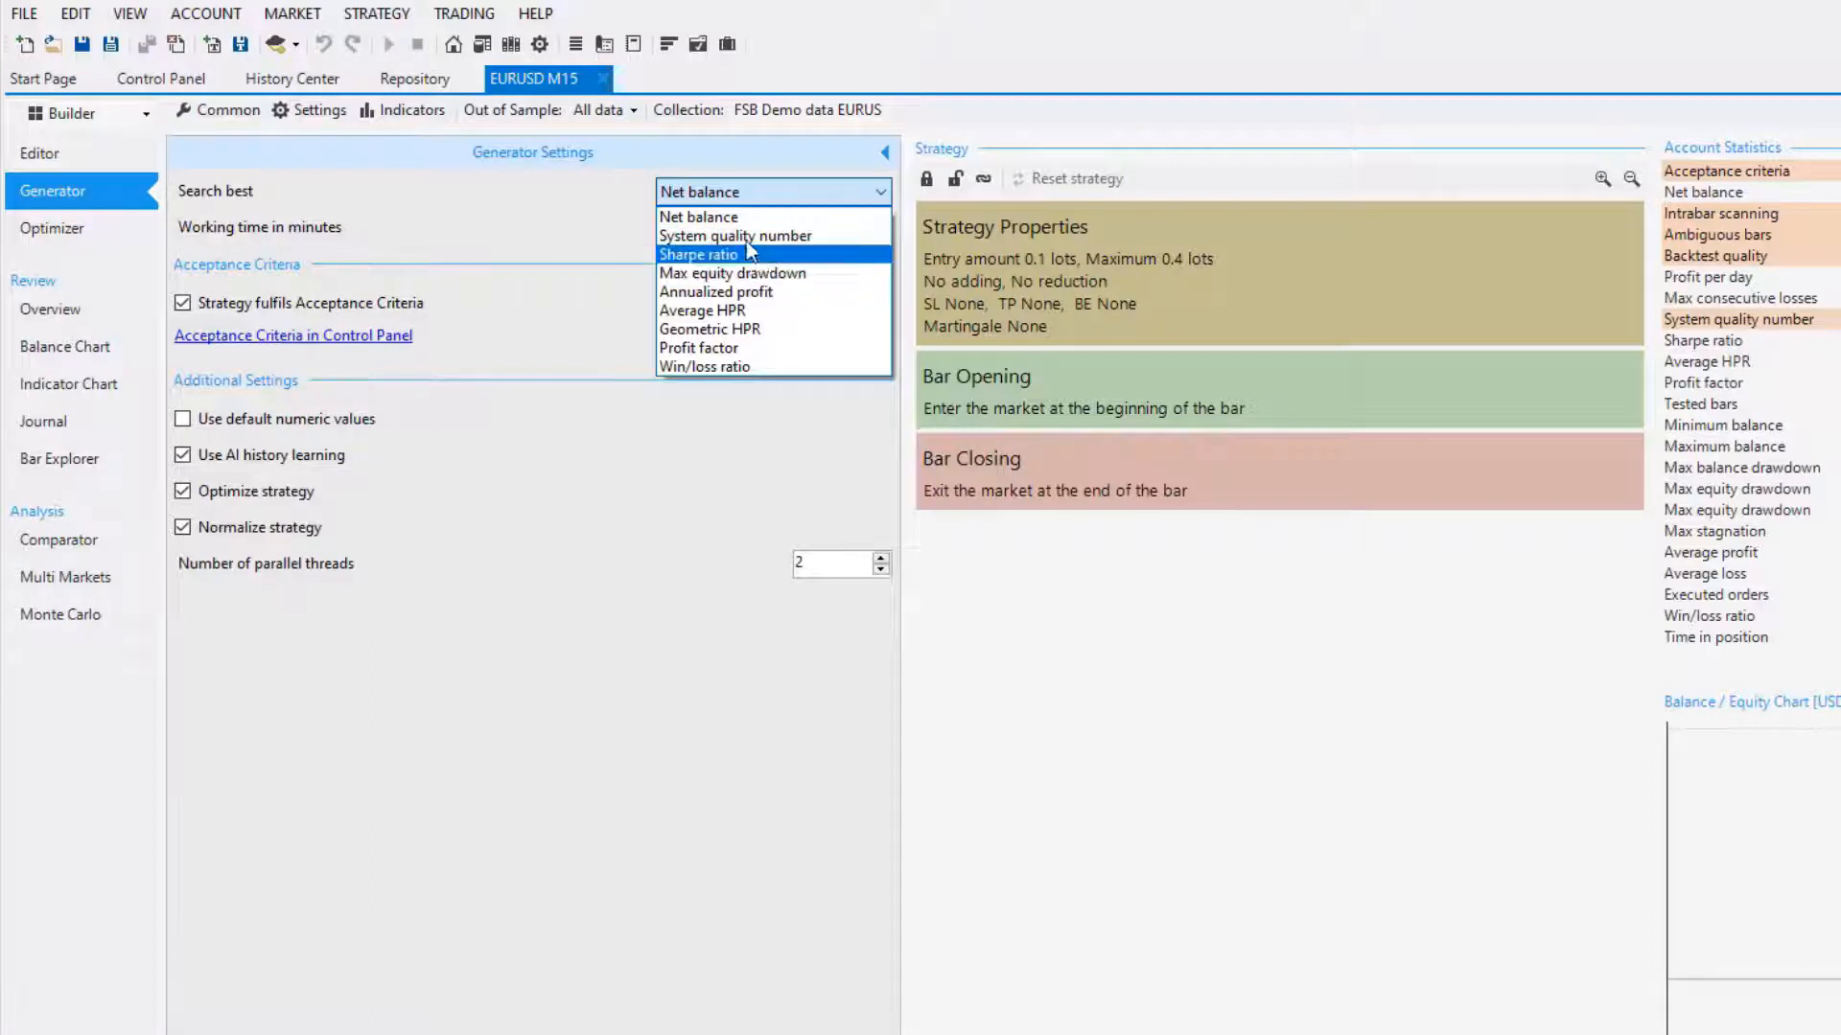
pyautogui.click(734, 216)
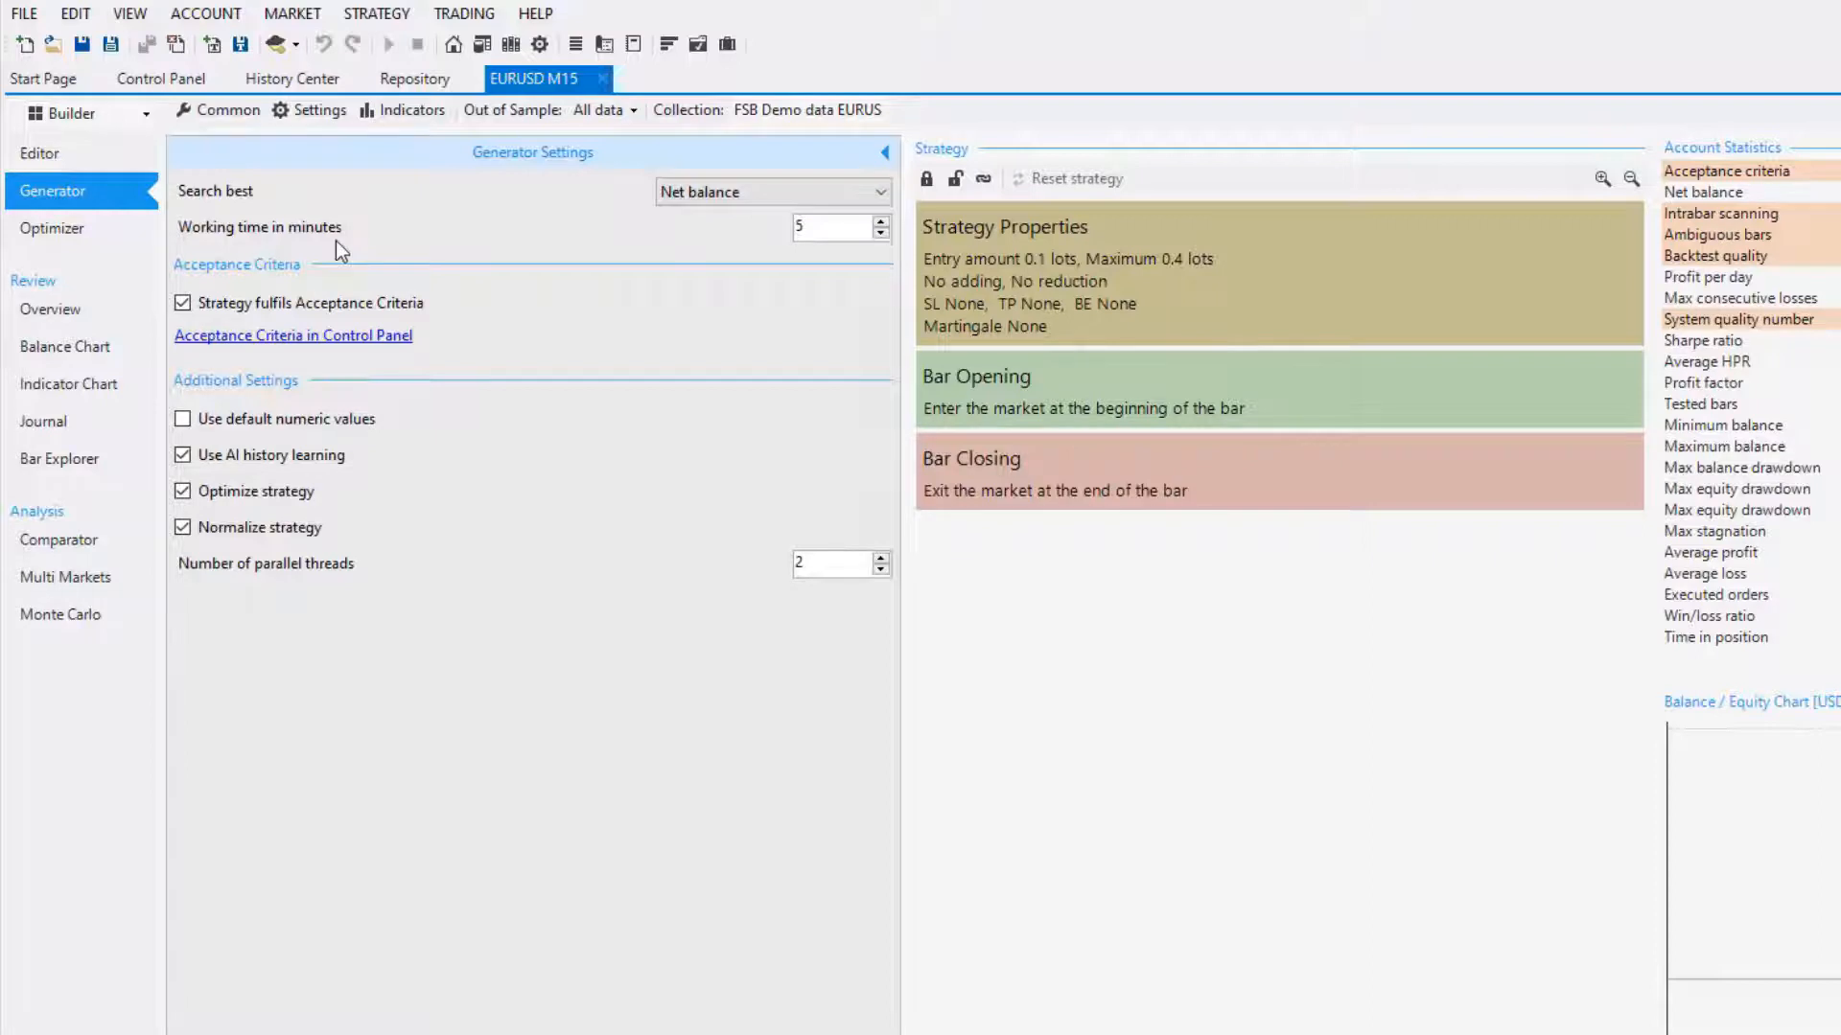
# Set the generator's working time to 60 minutes
pyautogui.doubleClick(830, 224)
pyautogui.rightClick(823, 238)
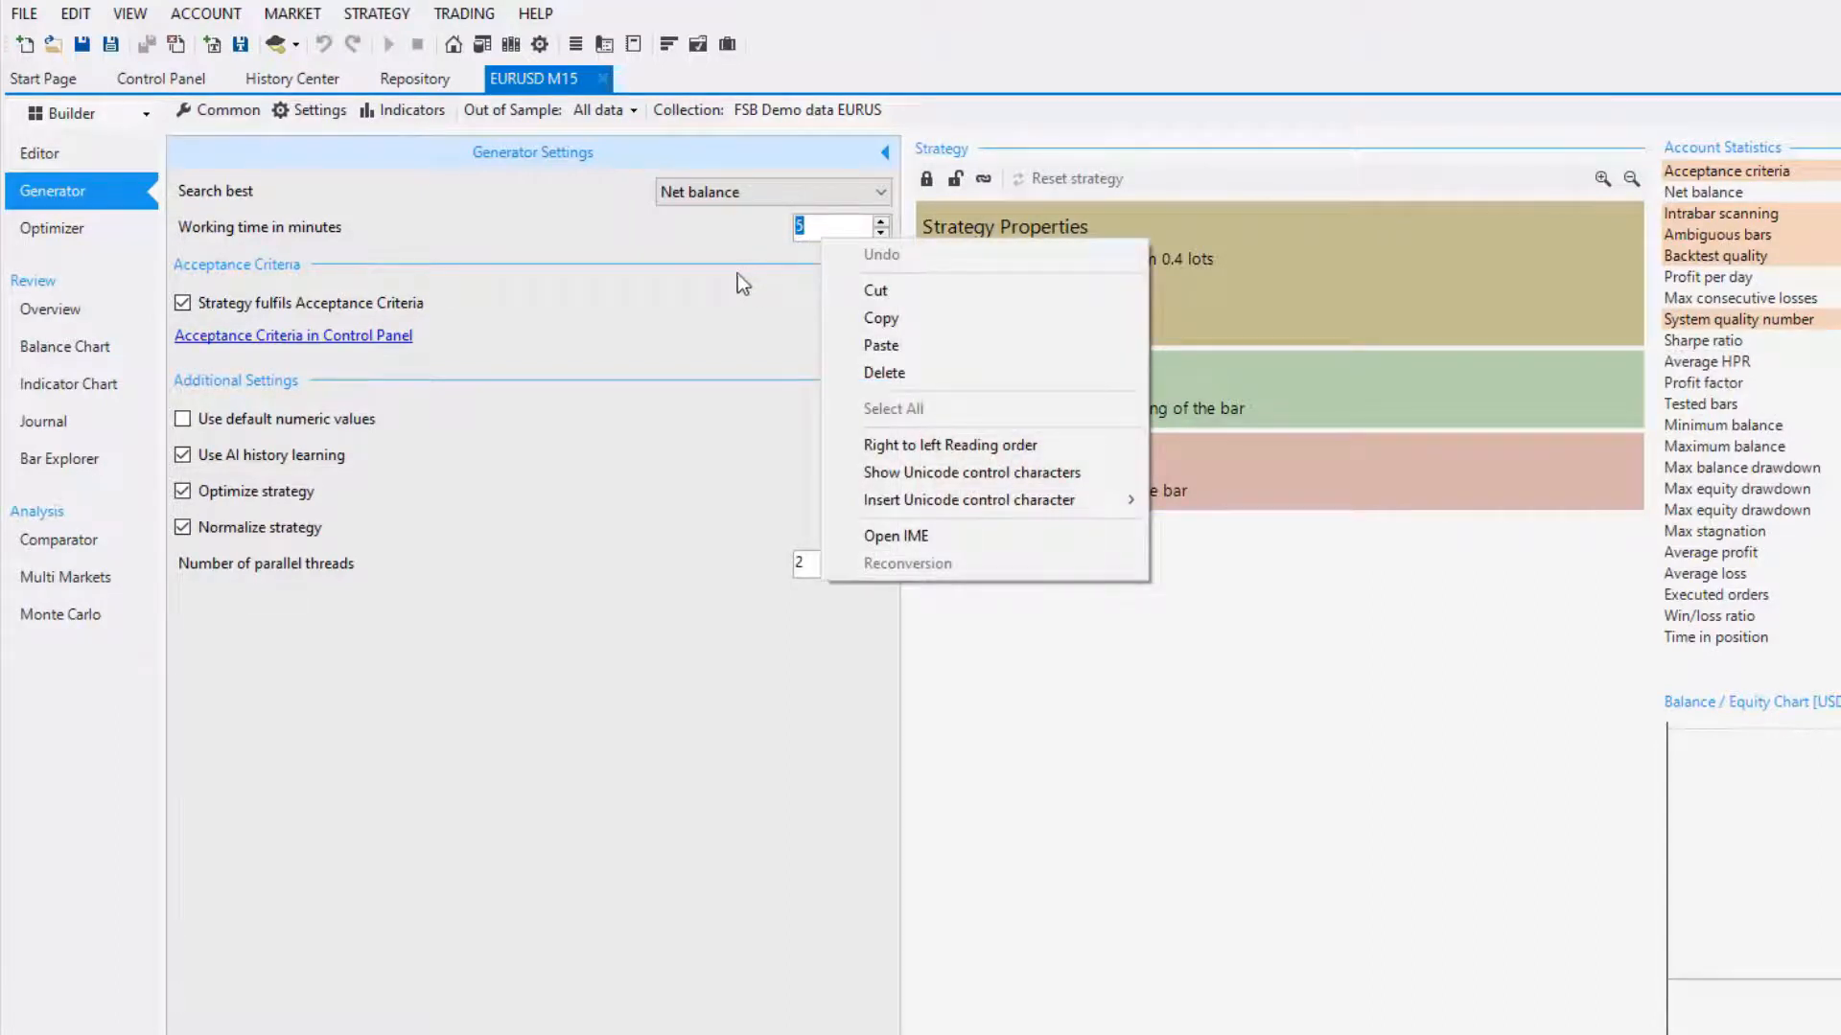
pyautogui.click(788, 232)
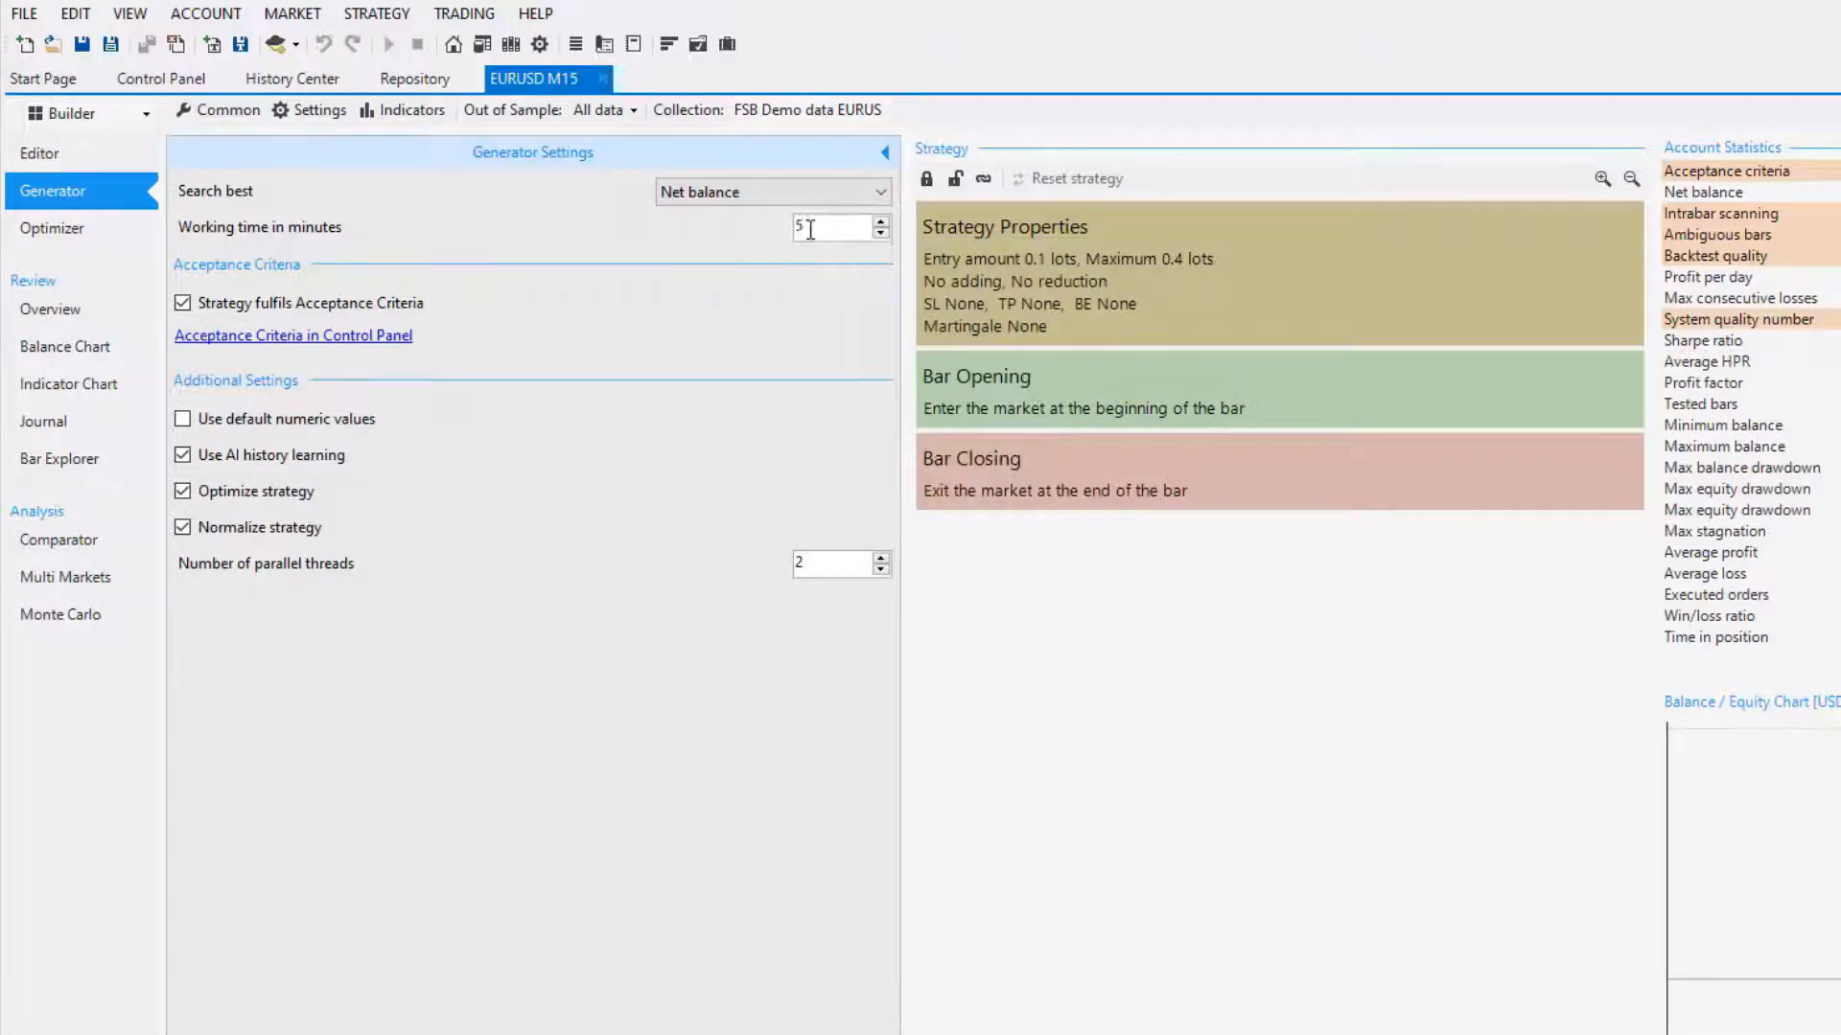
pyautogui.write('60')
pyautogui.moveTo(830, 227); pyautogui.dragTo(774, 227)
pyautogui.write('2')
pyautogui.moveTo(829, 236); pyautogui.dragTo(776, 235)
pyautogui.write('600')
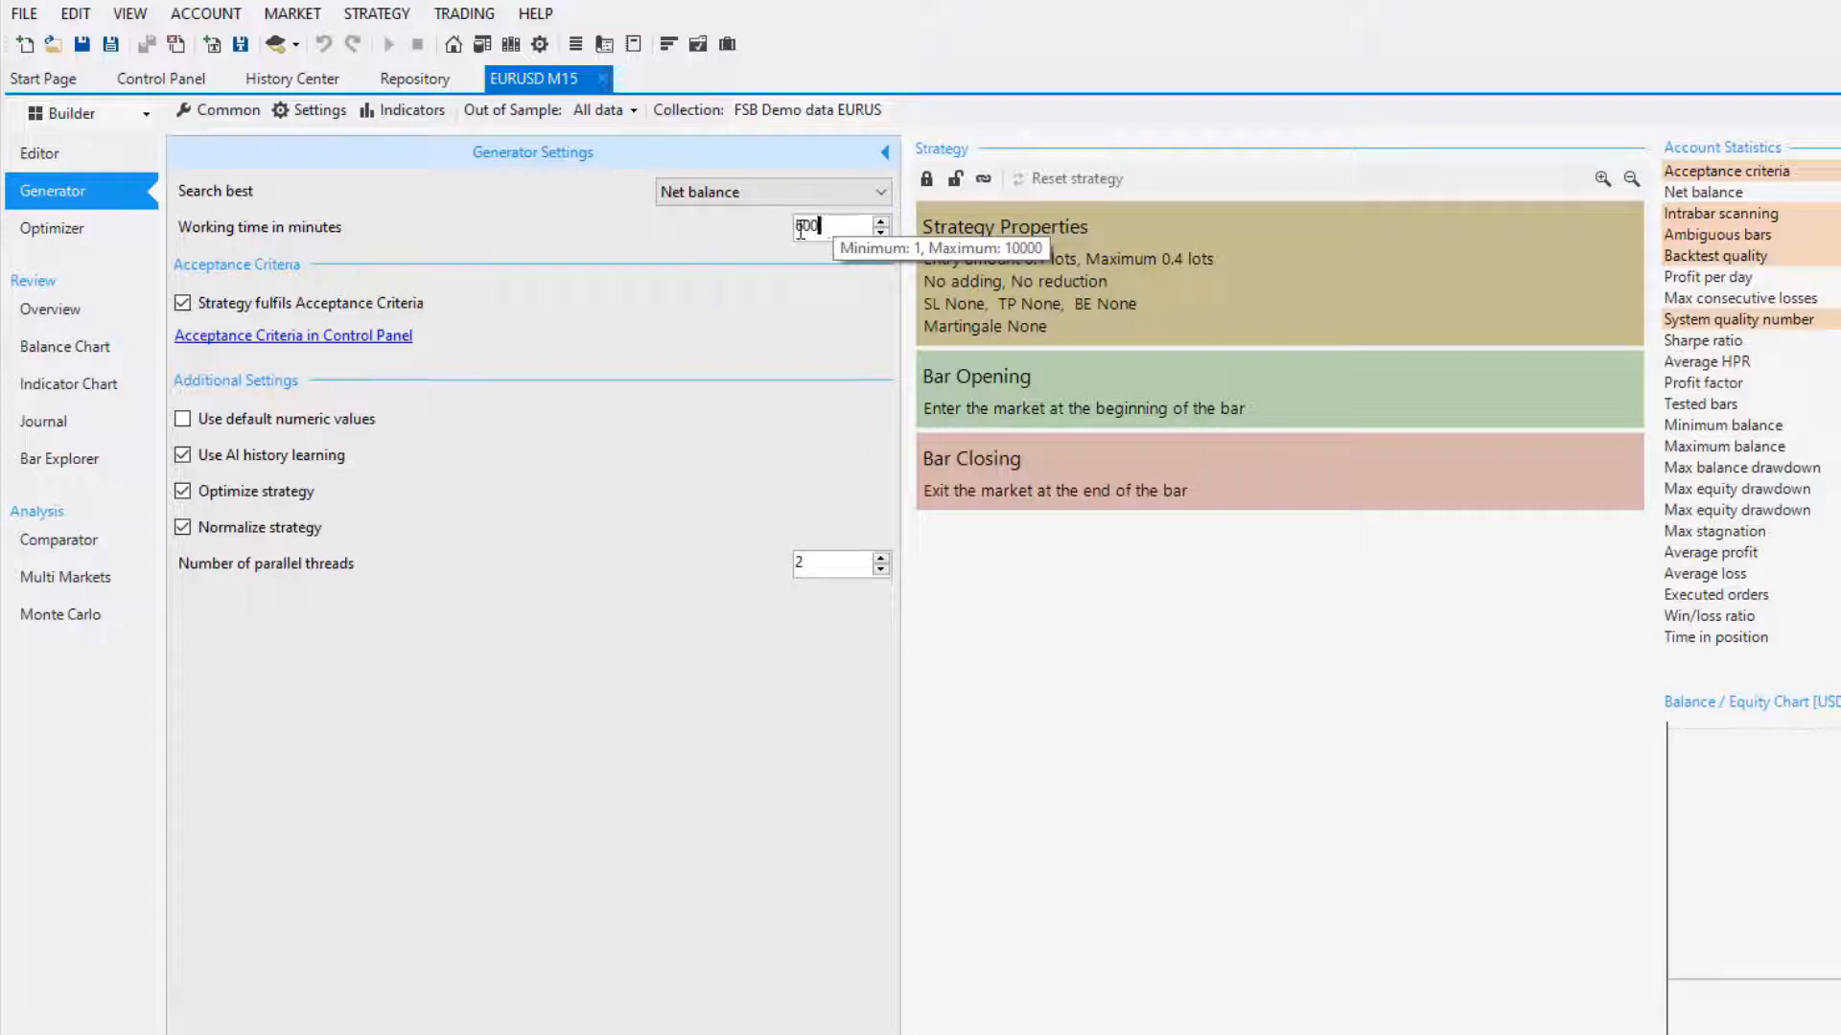
pyautogui.press('BackSpace')
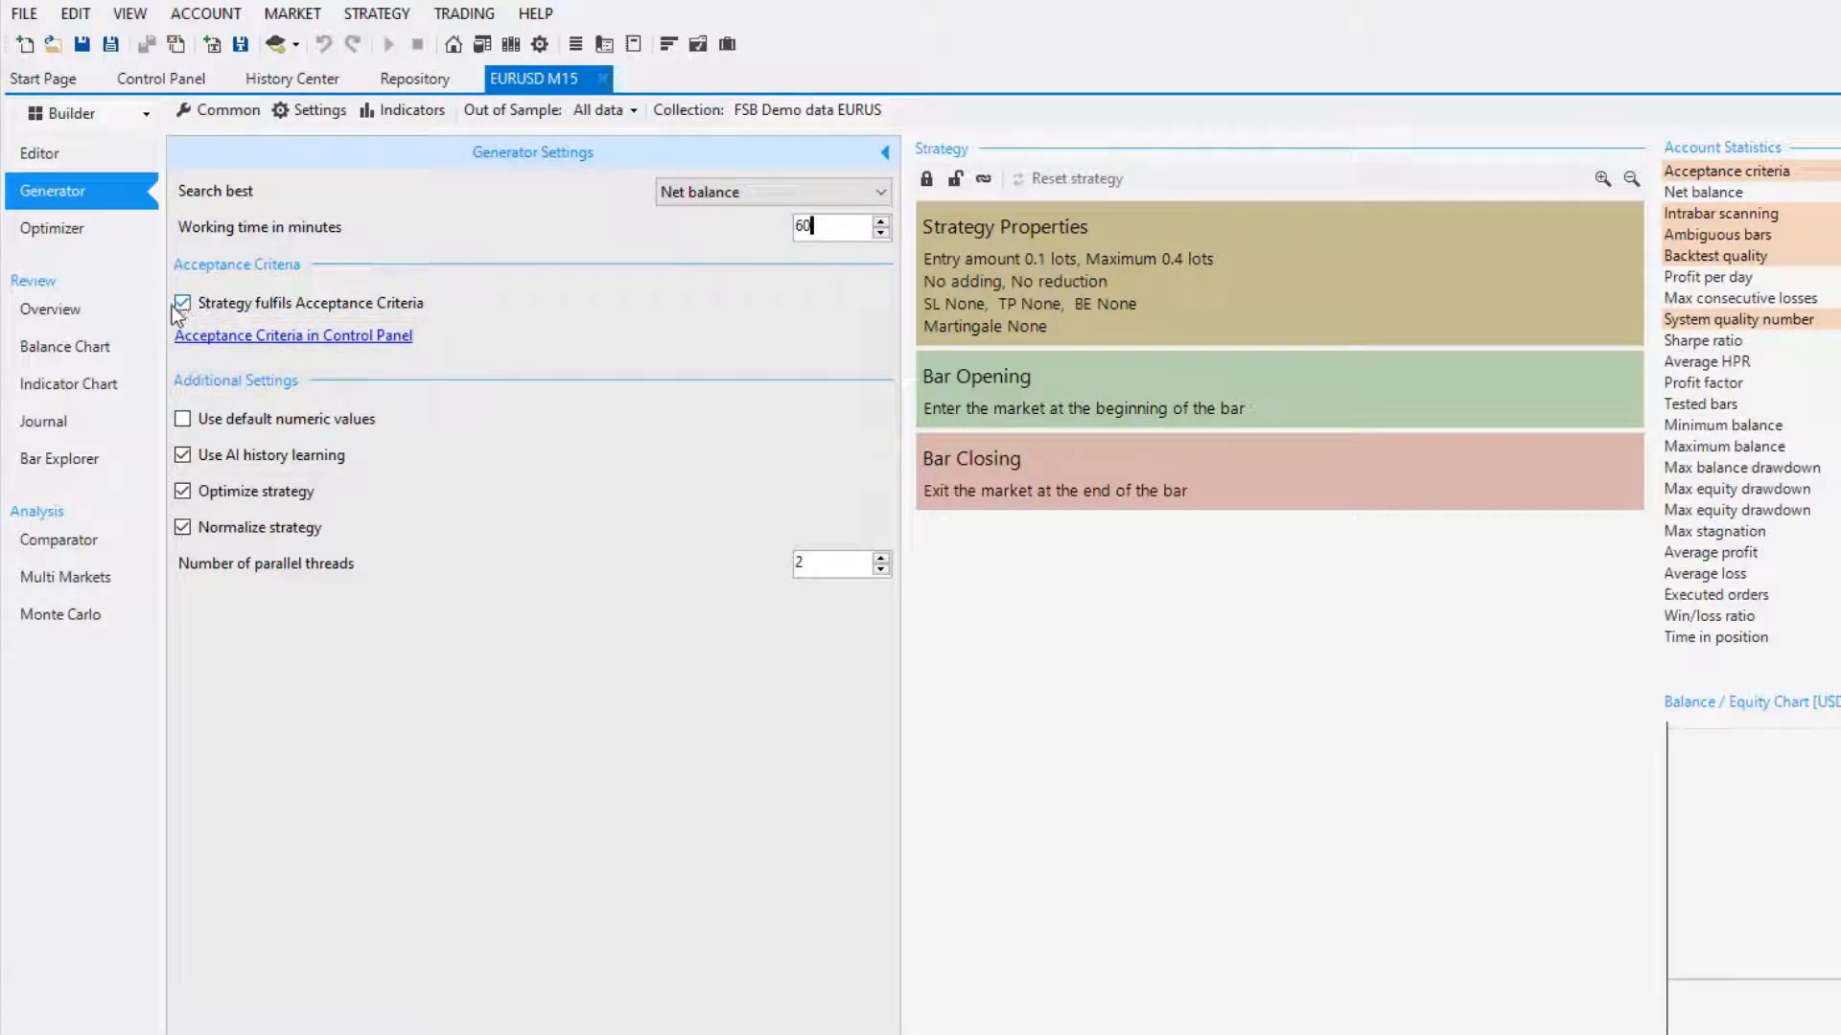
# Open the acceptance criteria from the generator settings and switch off Maximum ambiguous bars and Minimum count of trades
pyautogui.click(221, 343)
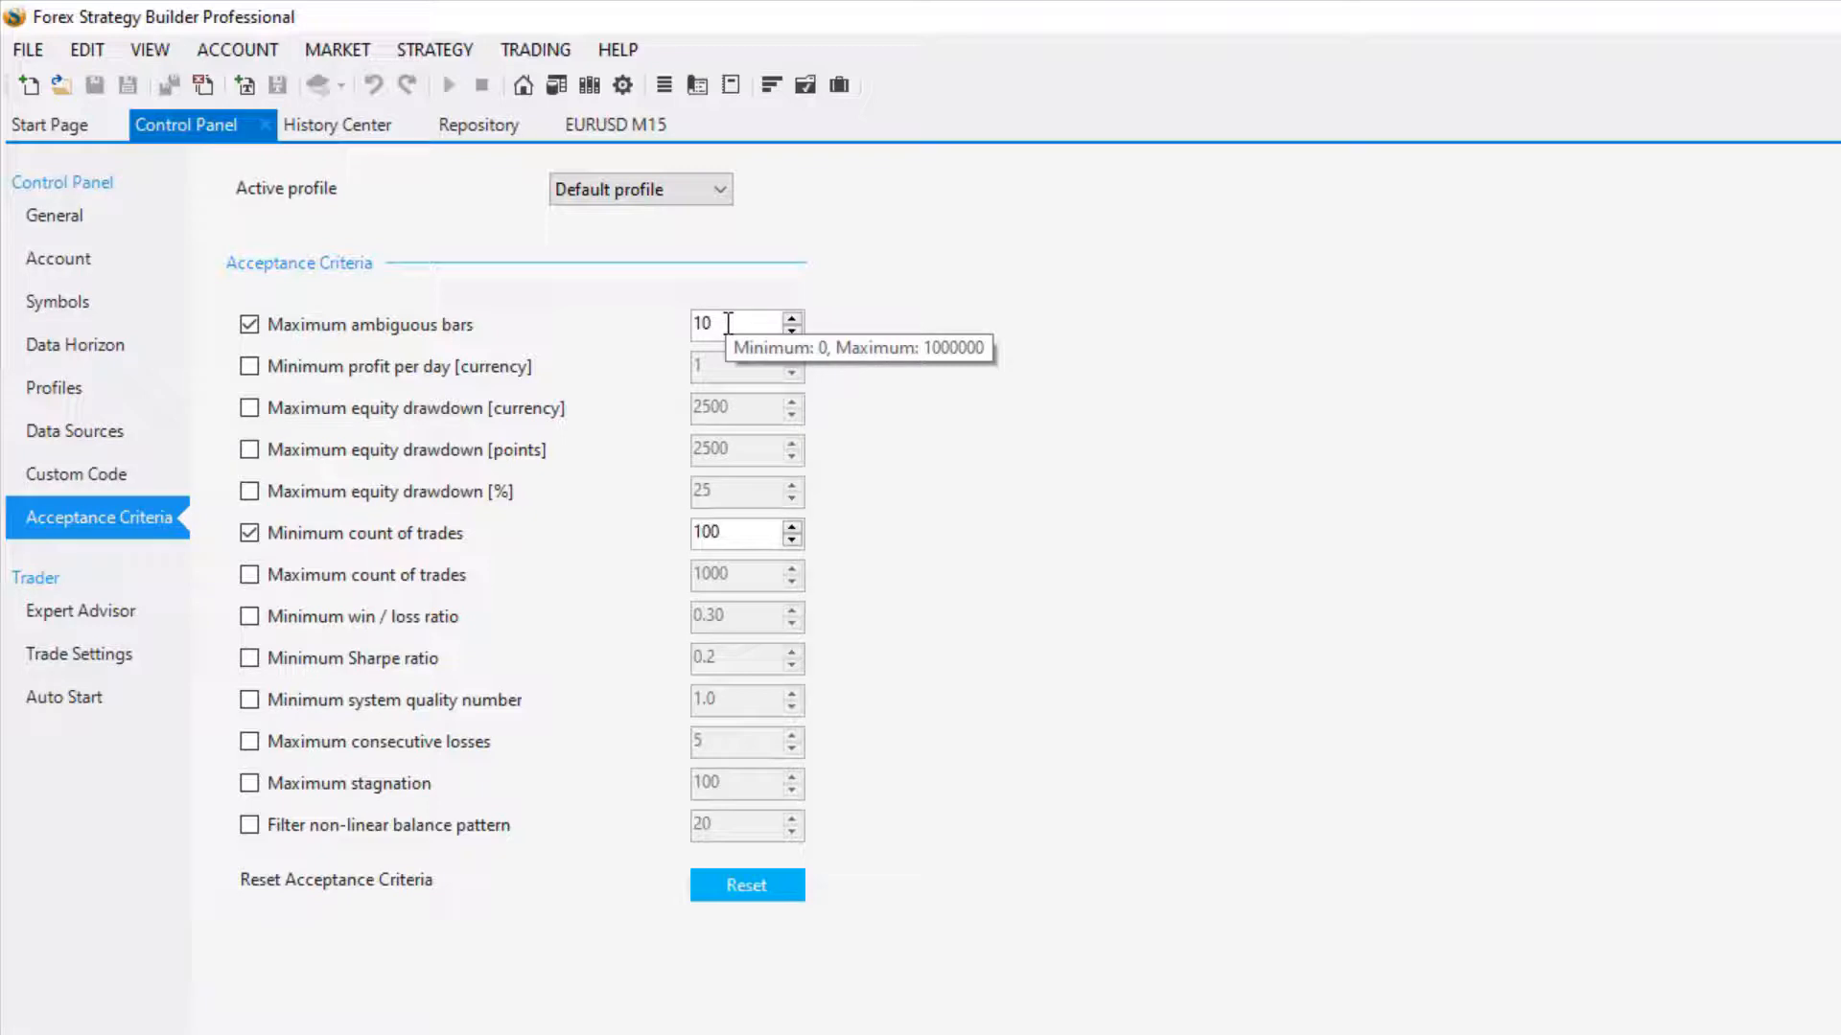
pyautogui.click(250, 324)
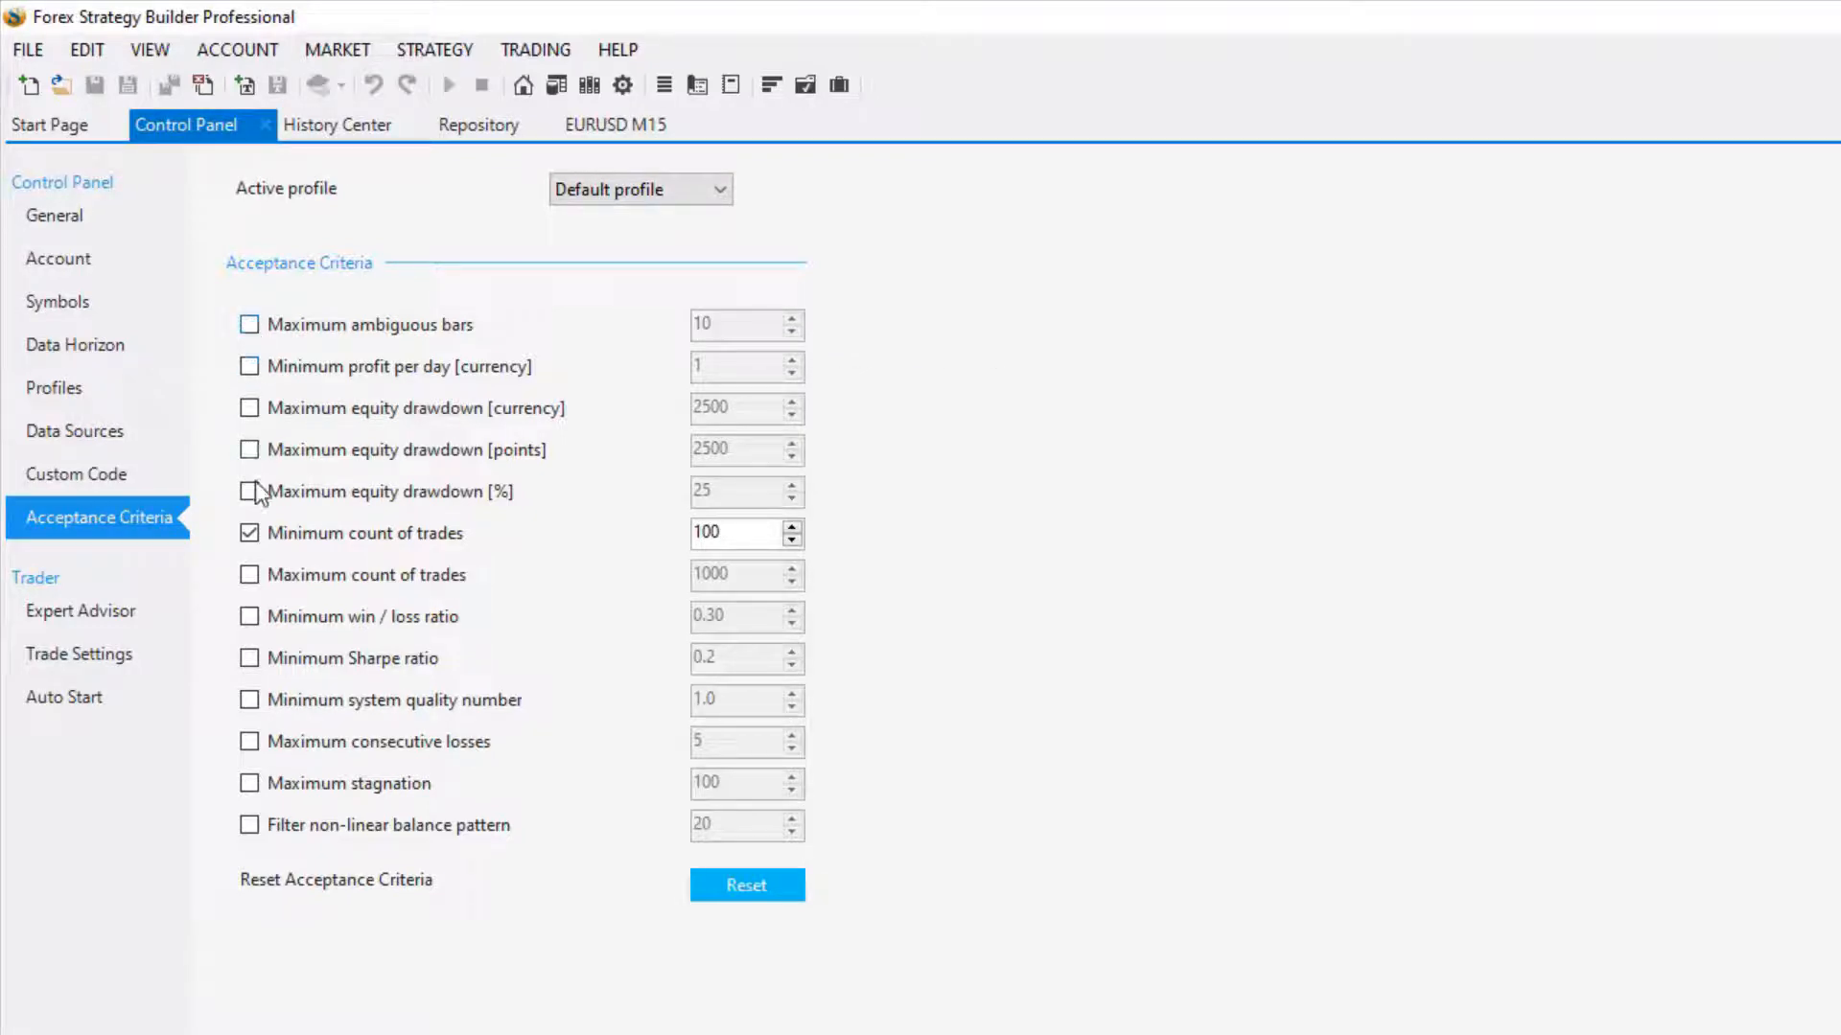
pyautogui.click(249, 537)
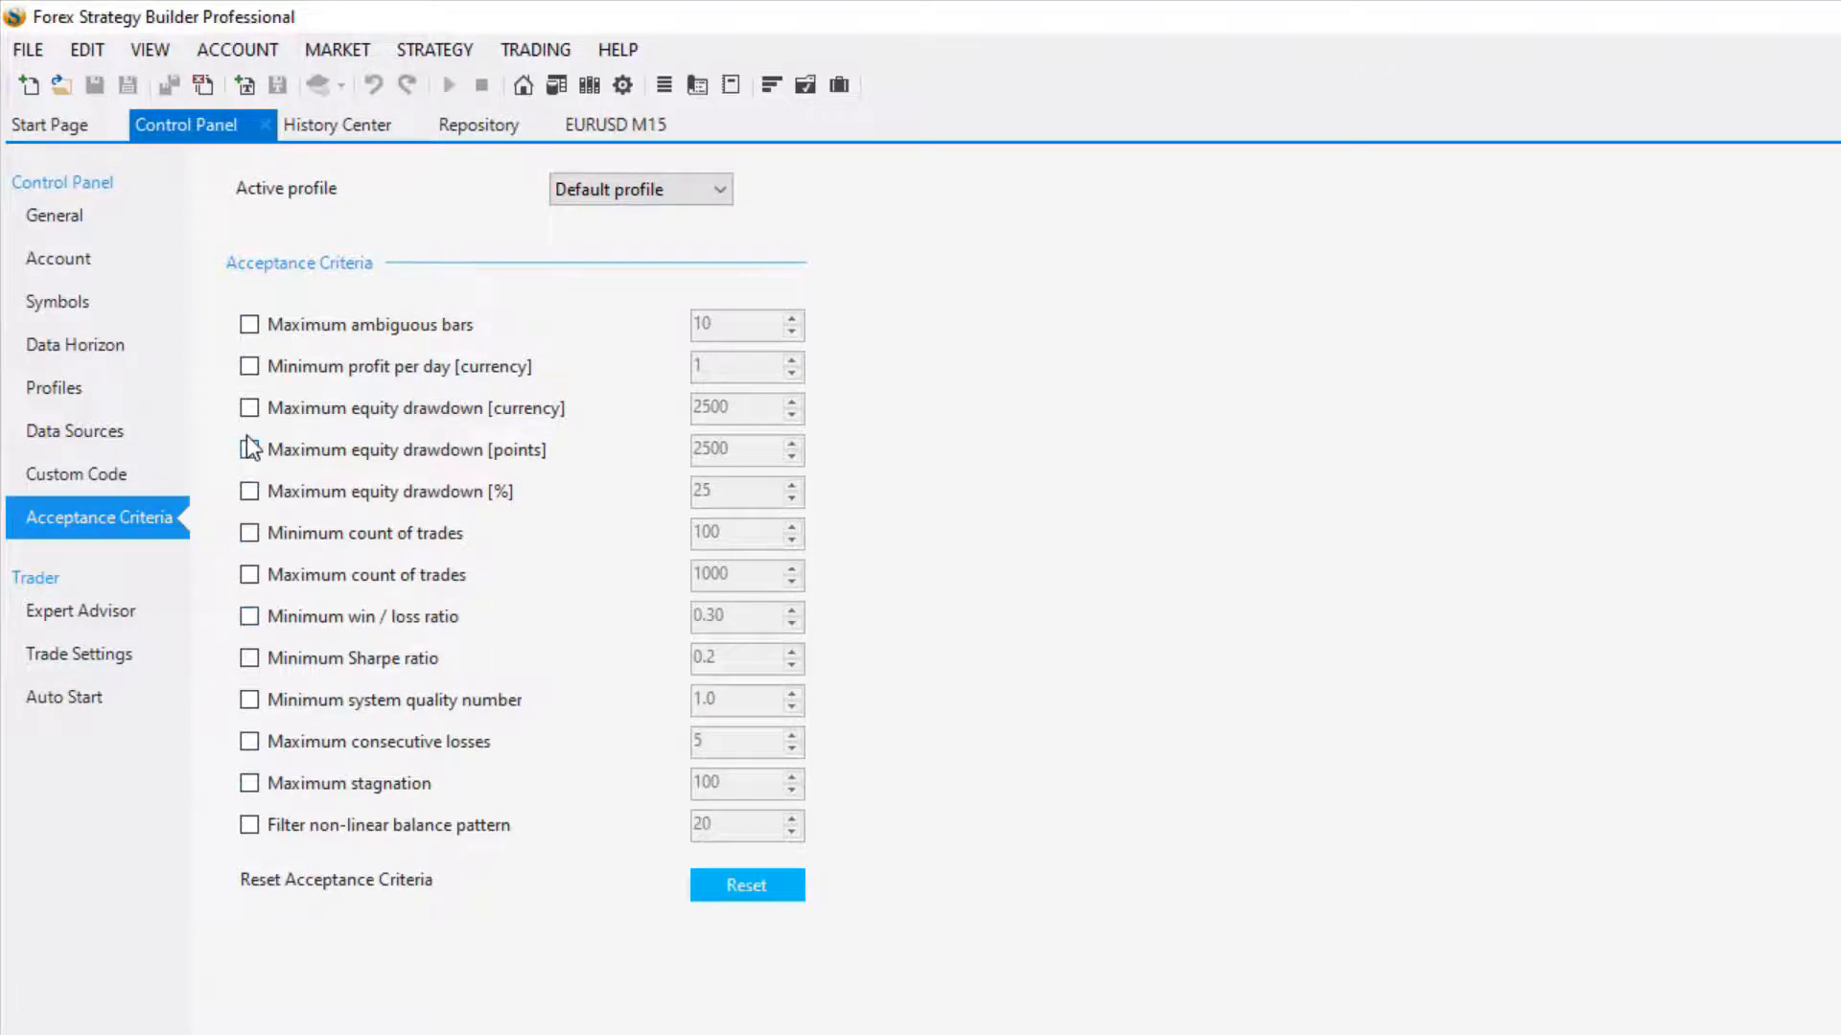
# Enable Minimum count of trades with a value of 200 and switch on the Maximum consecutive losses criterion
pyautogui.click(249, 535)
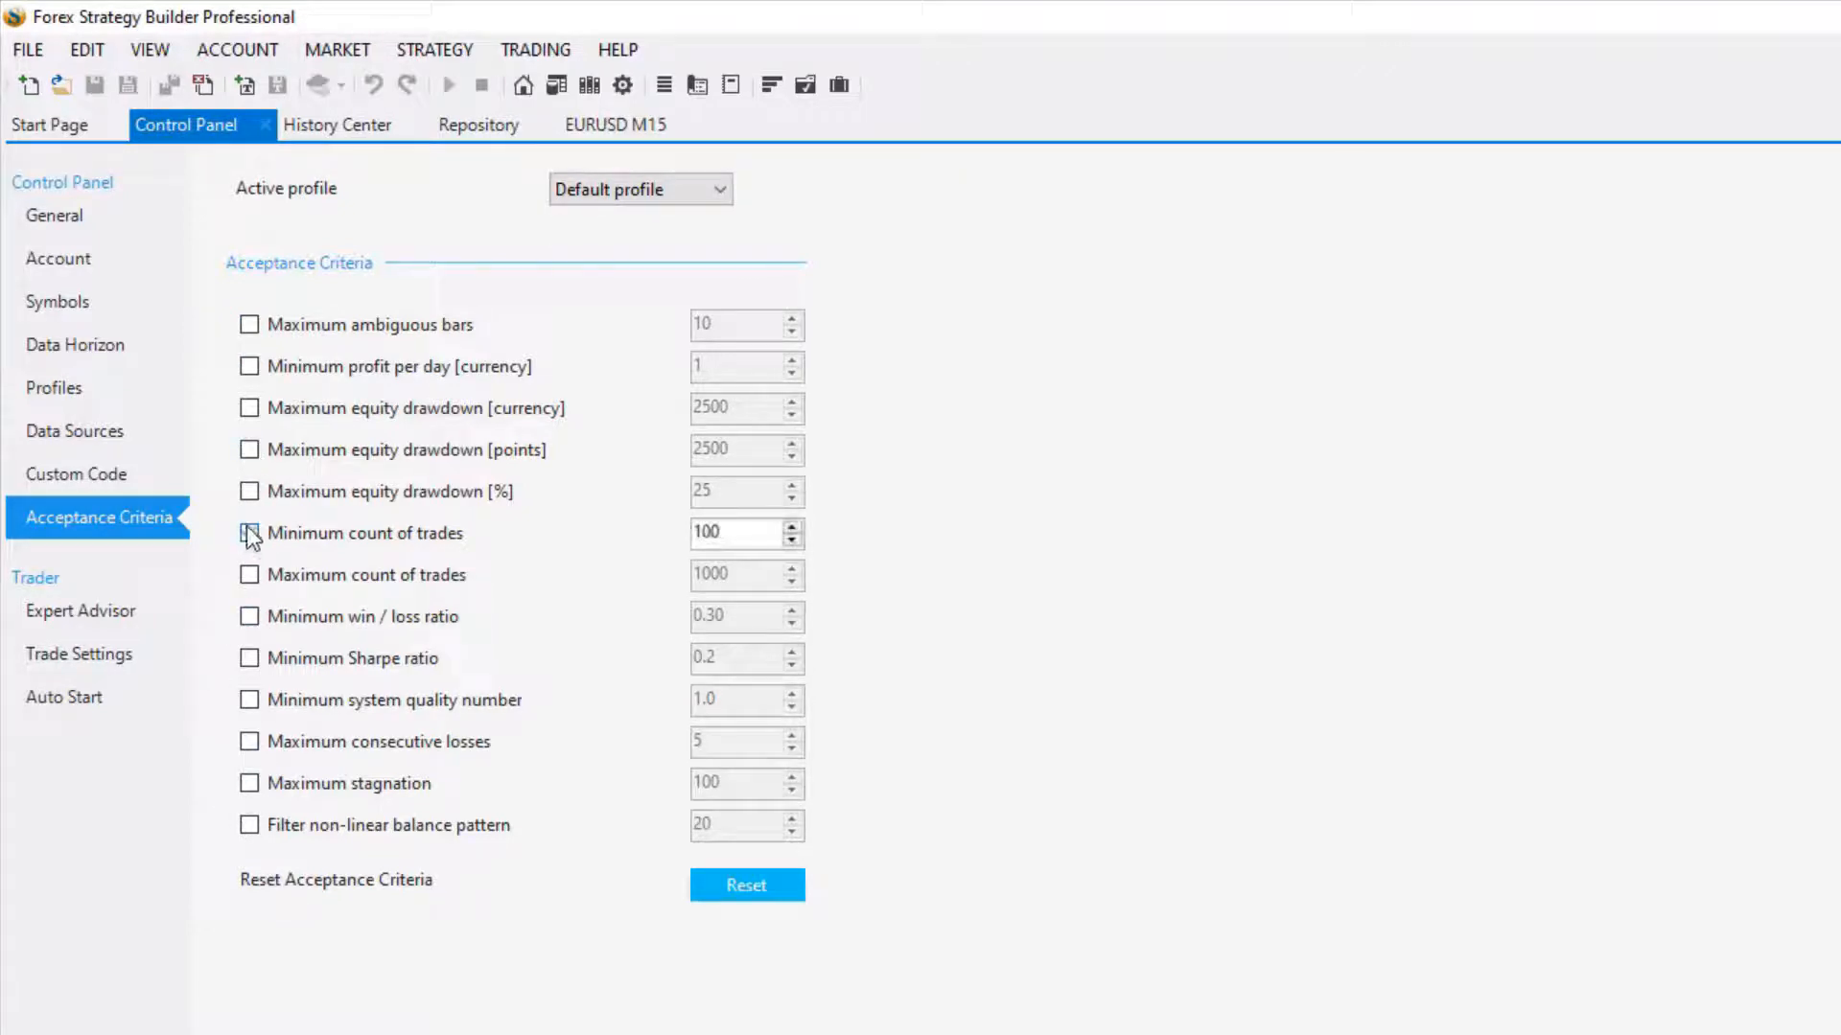
pyautogui.moveTo(745, 532); pyautogui.dragTo(630, 658)
pyautogui.write('200')
pyautogui.click(249, 743)
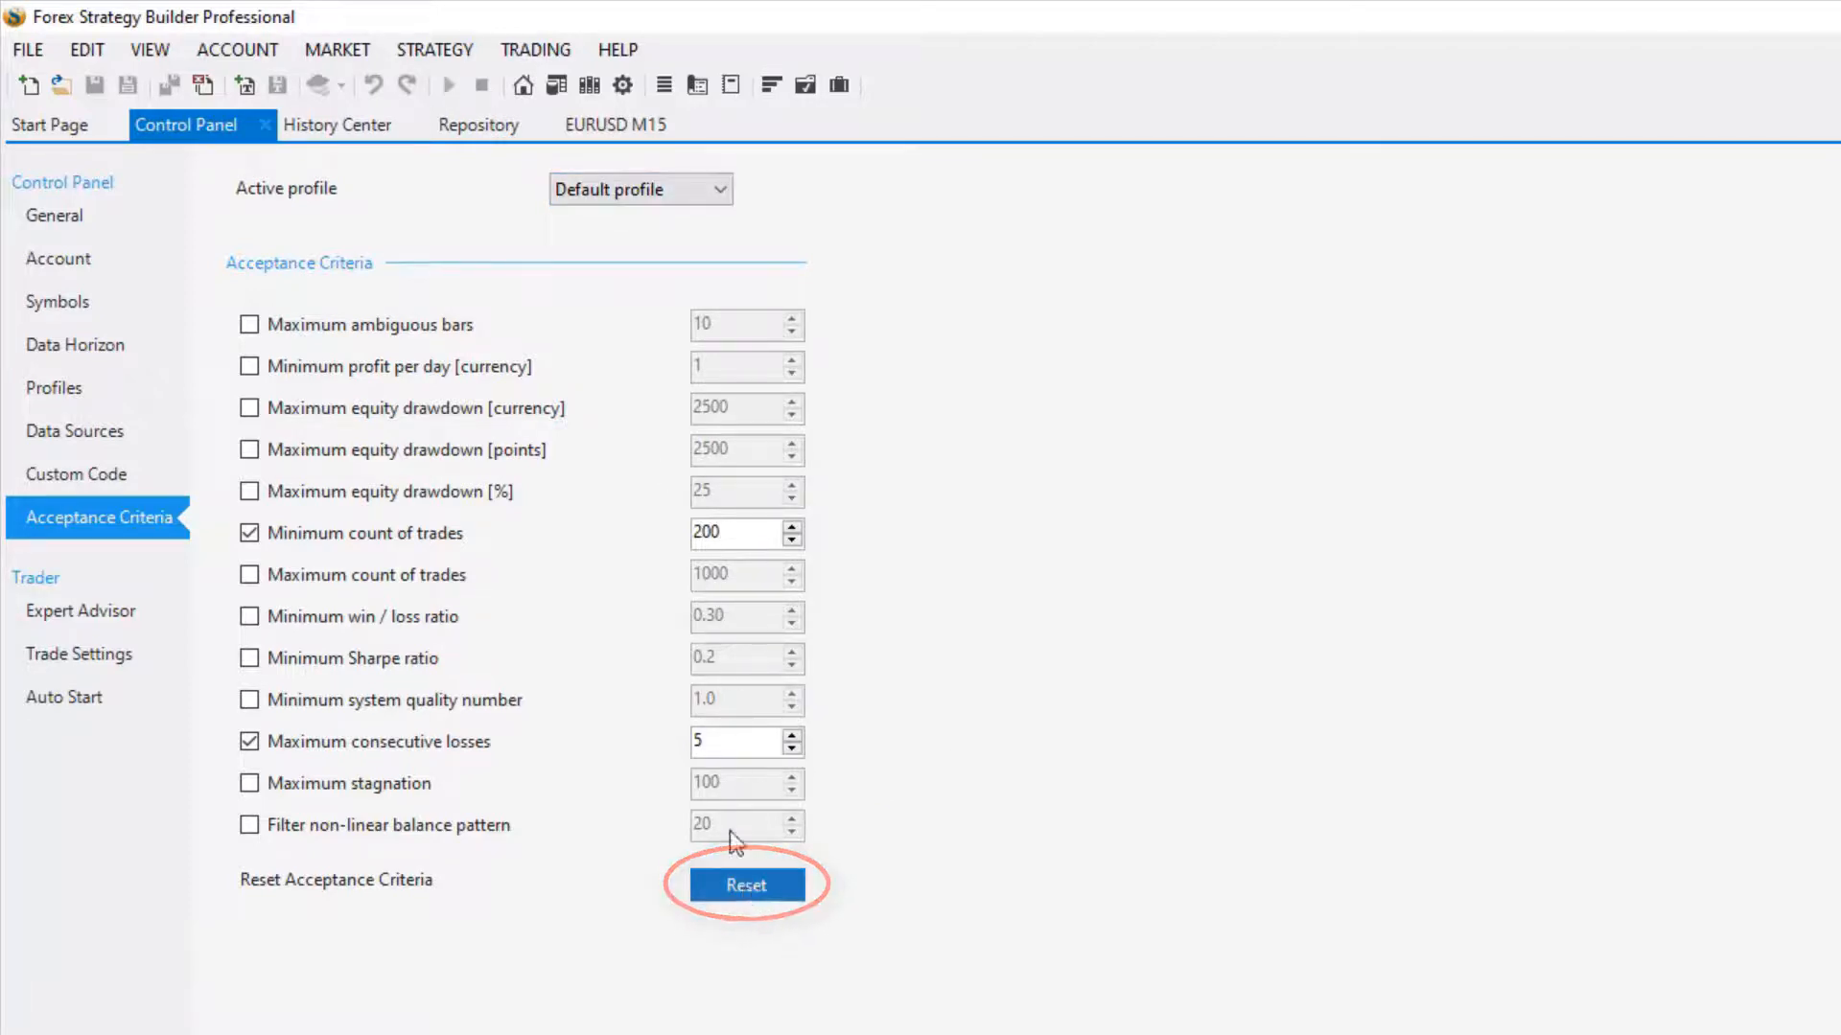
# Review the EURUSD M15 generator's indicator list and Out of Sample options, keeping All data, and start generating strategies
pyautogui.click(608, 127)
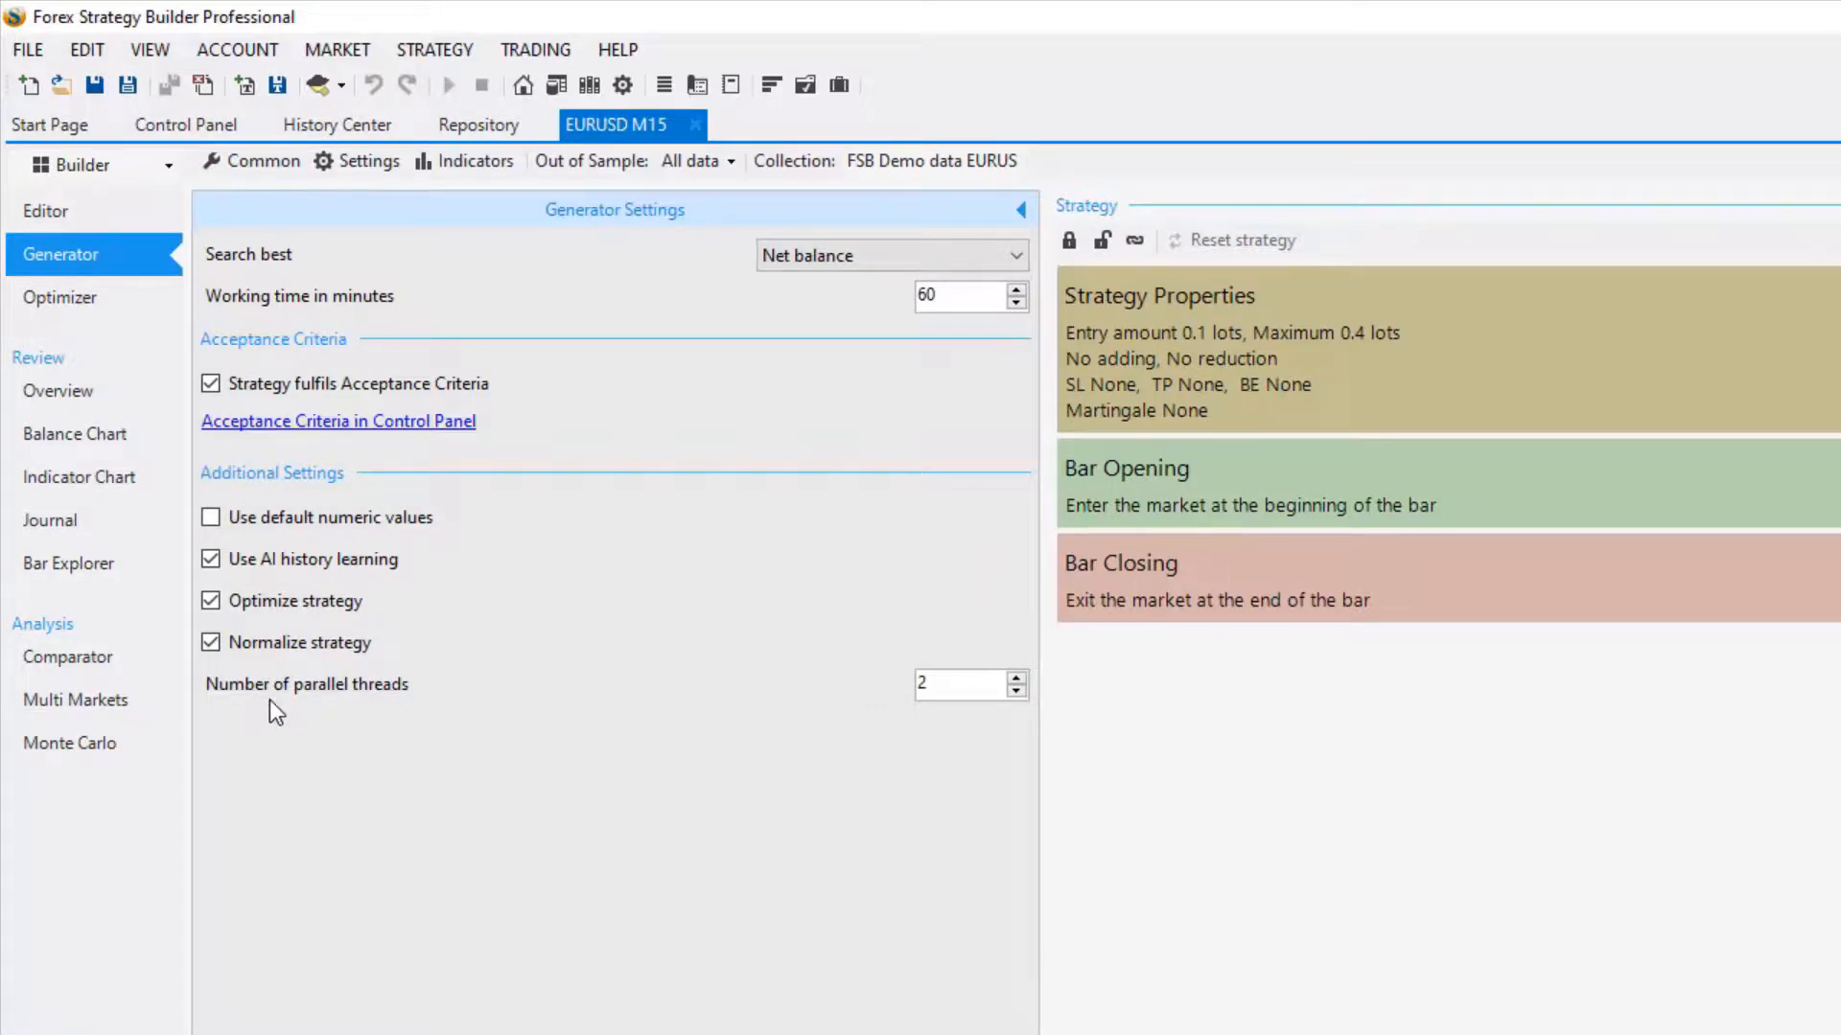
pyautogui.click(470, 163)
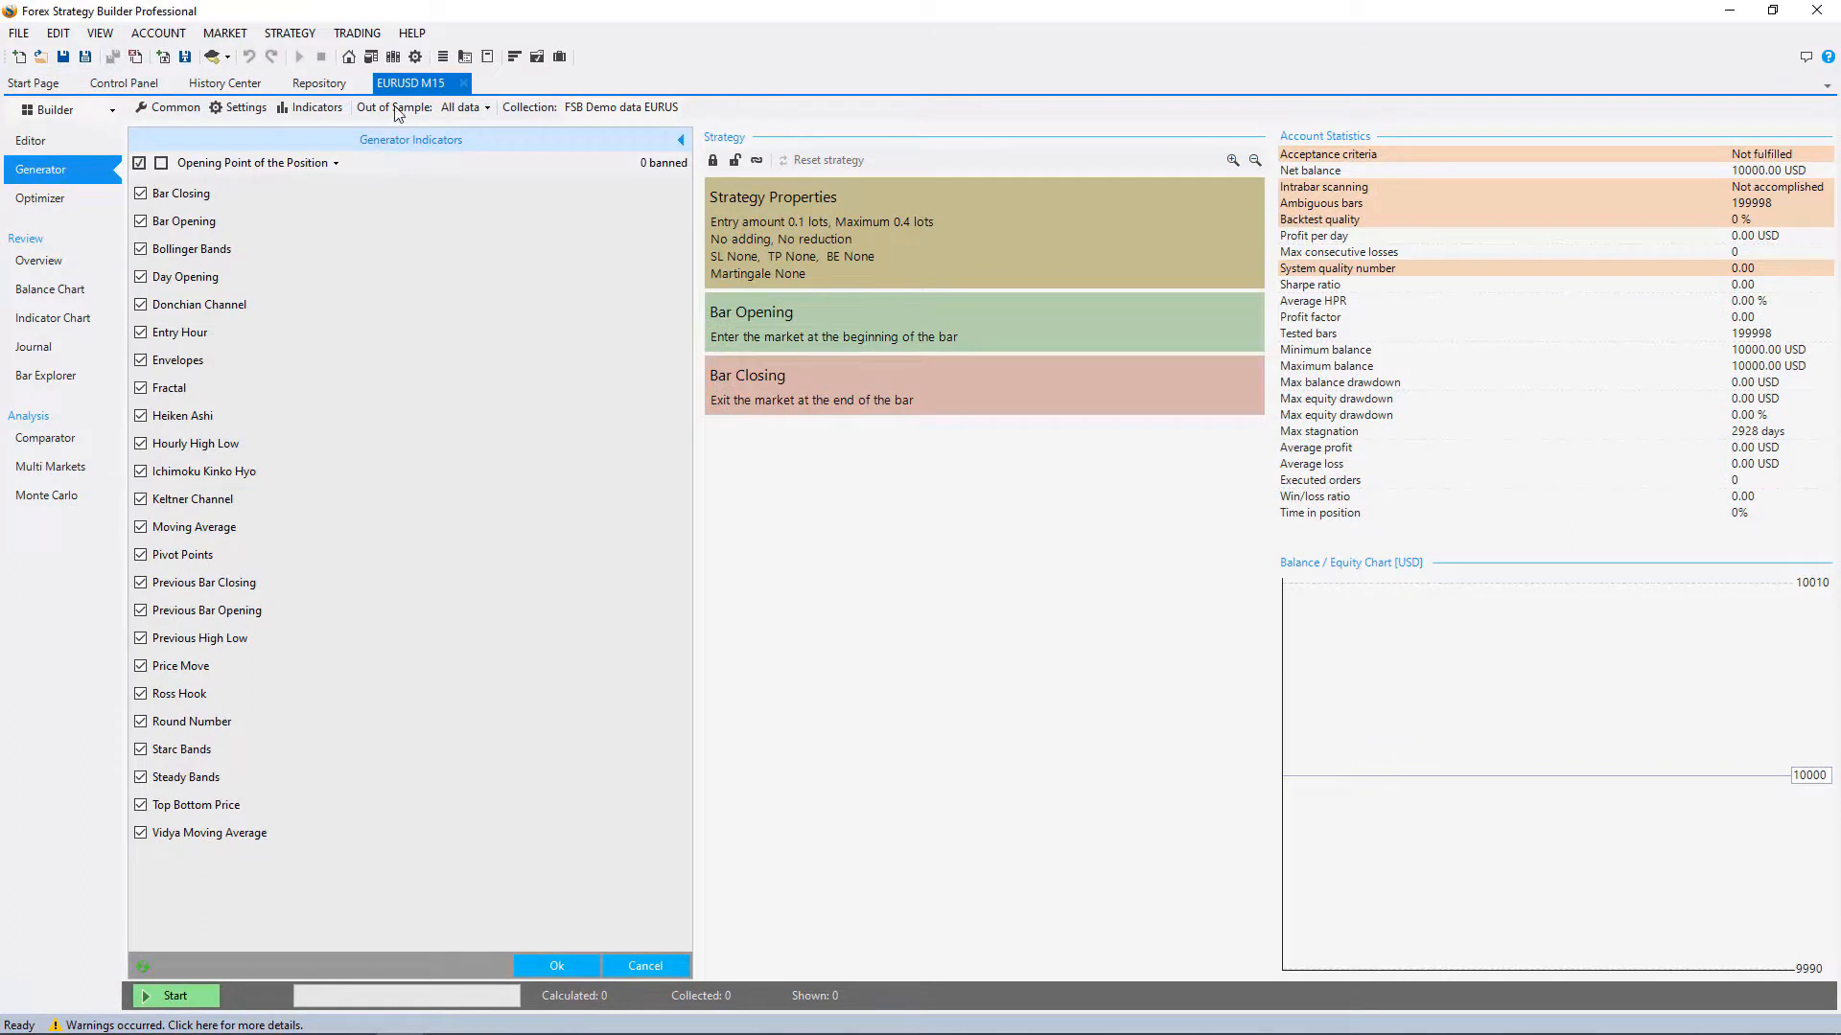
pyautogui.click(461, 108)
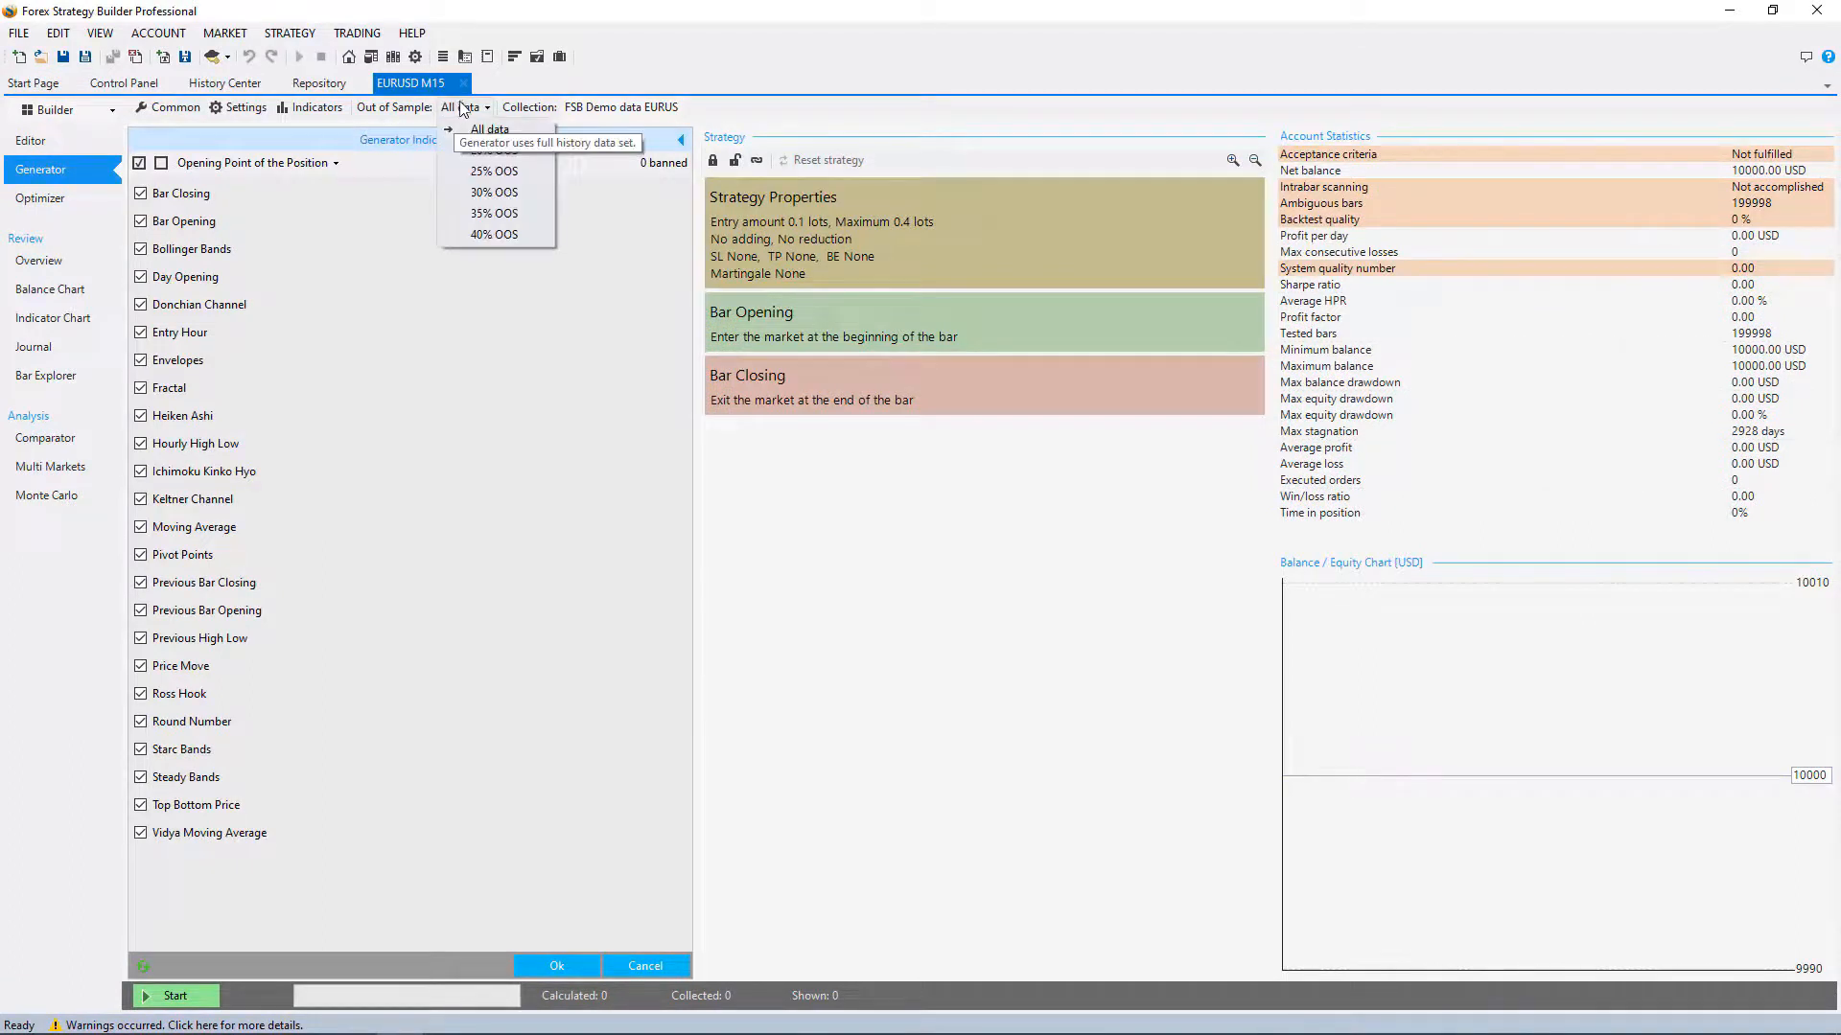
pyautogui.click(463, 109)
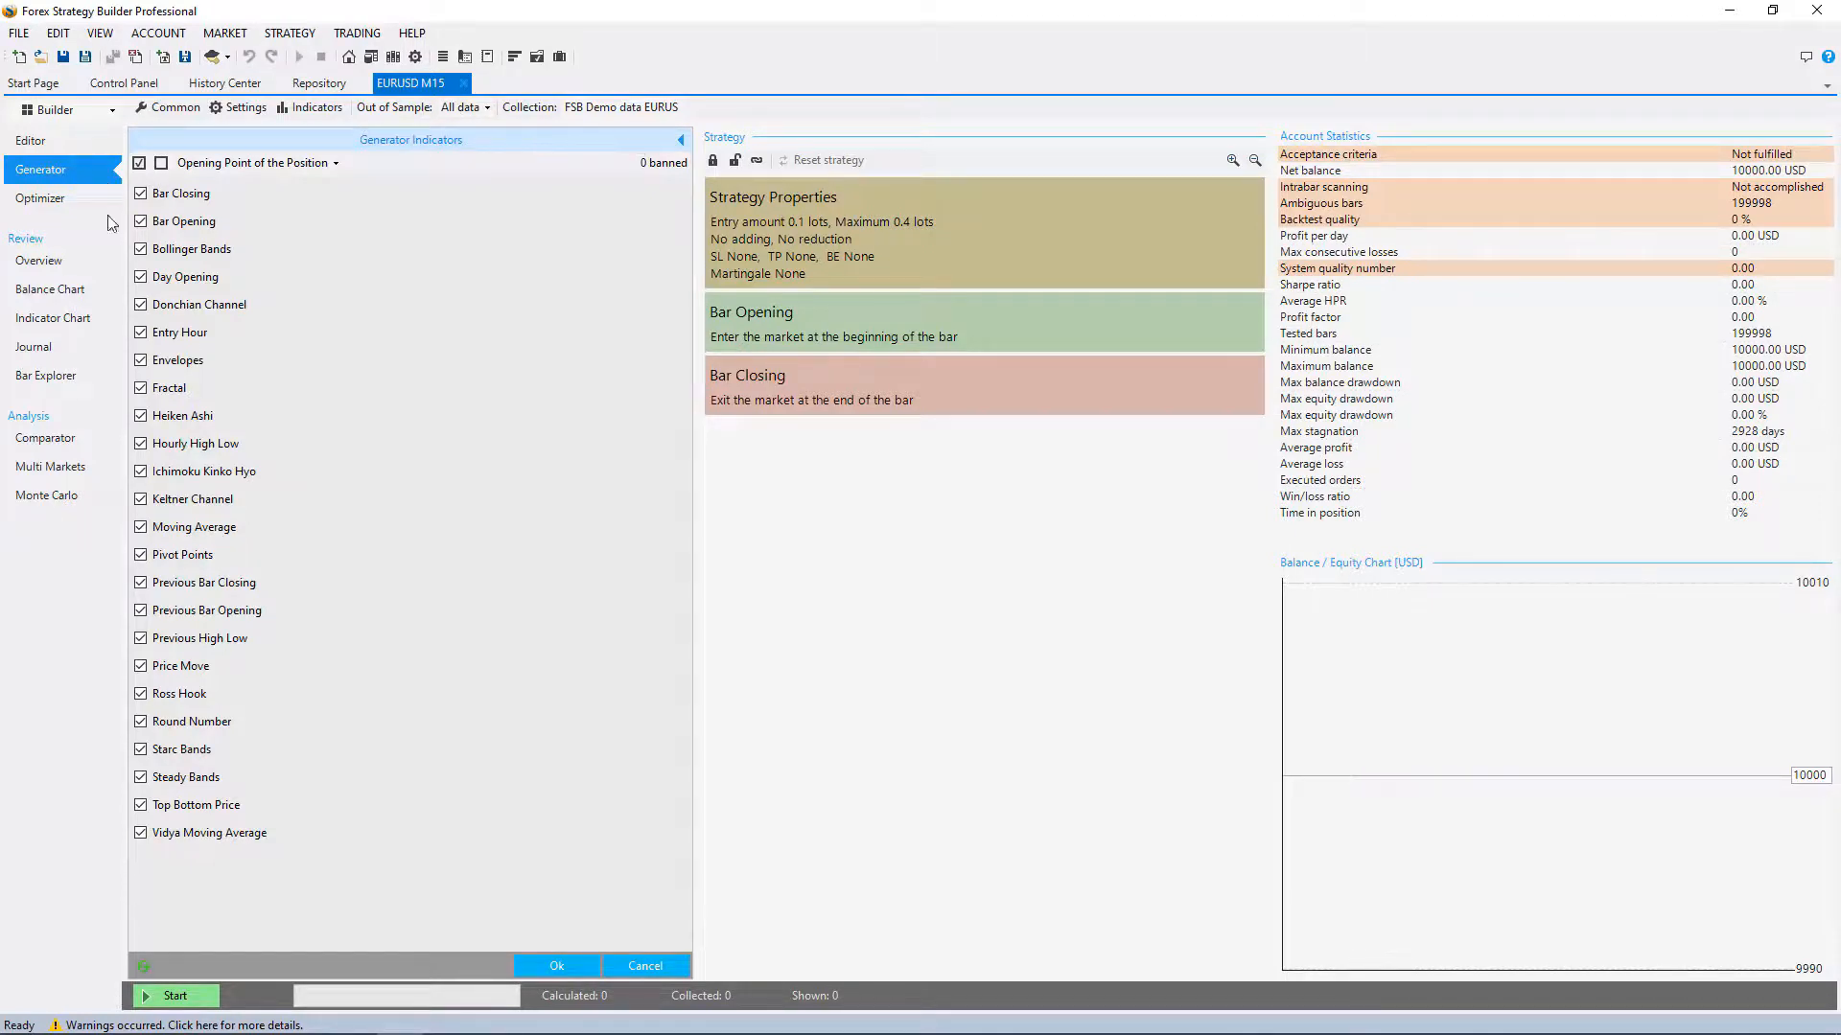
pyautogui.click(176, 996)
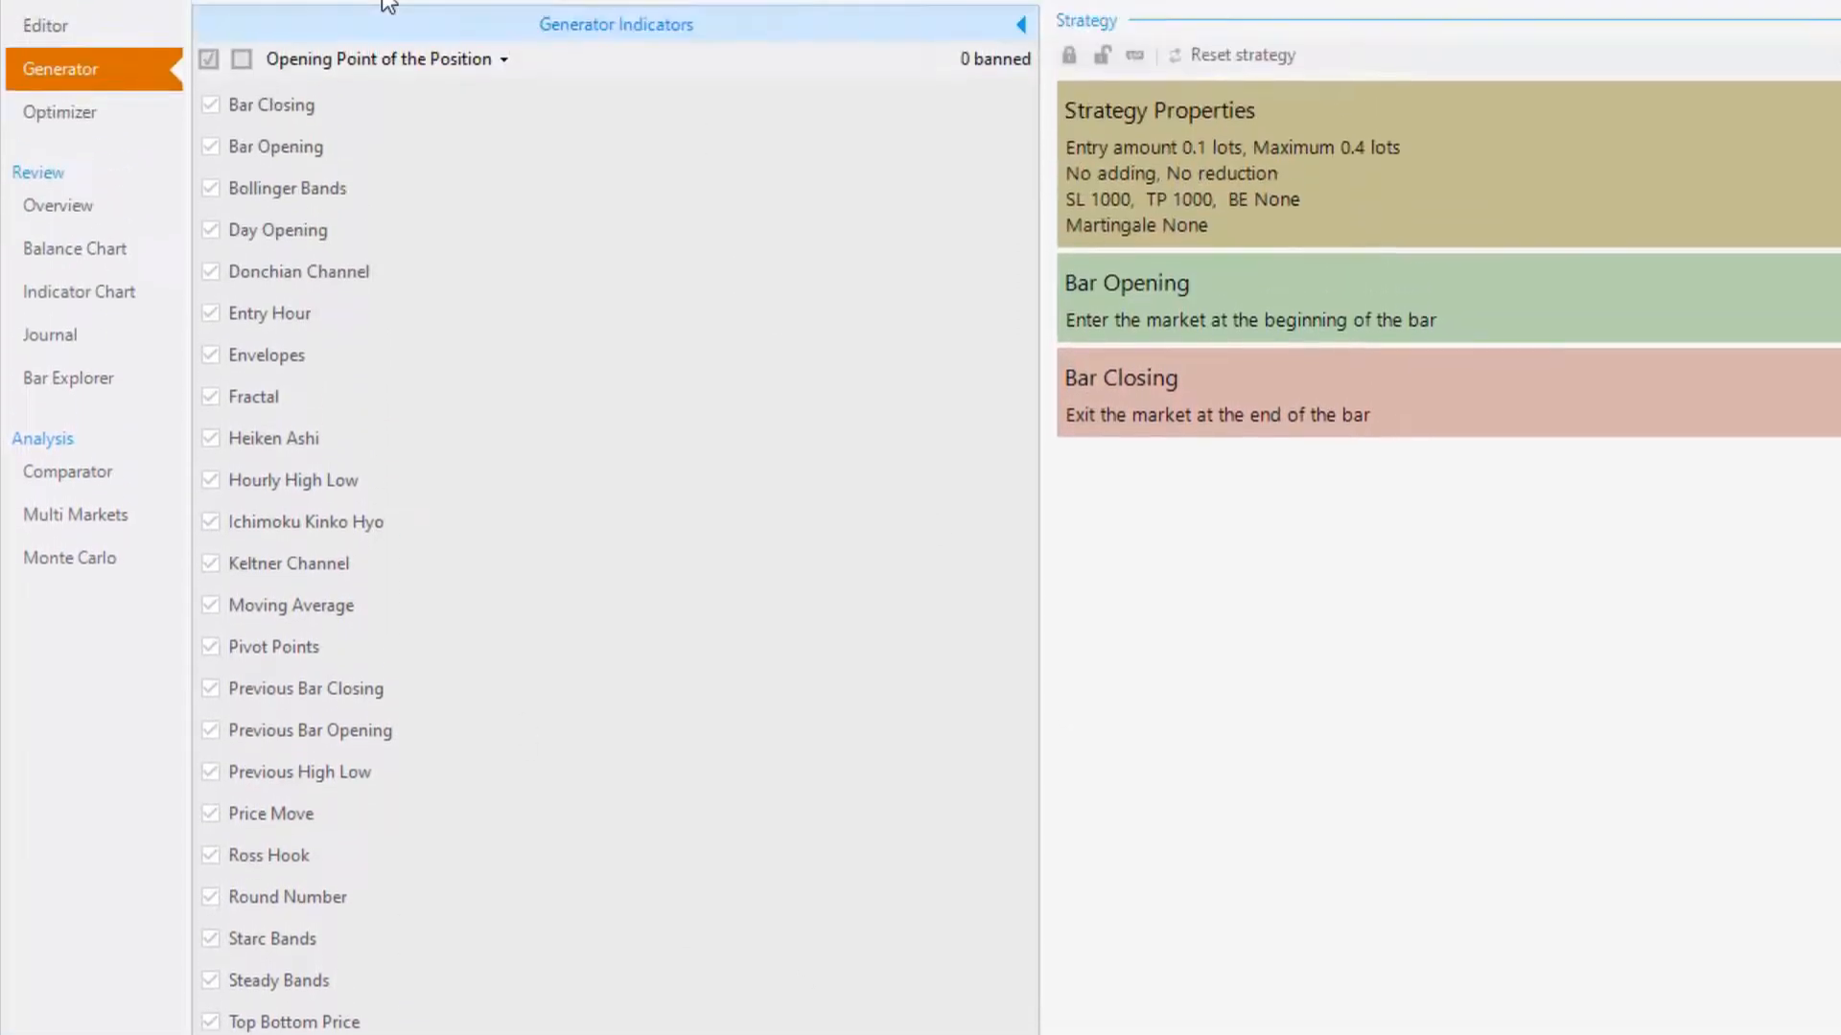
# Check the running generator's settings and the acceptance criteria of the Default profile
pyautogui.click(374, 146)
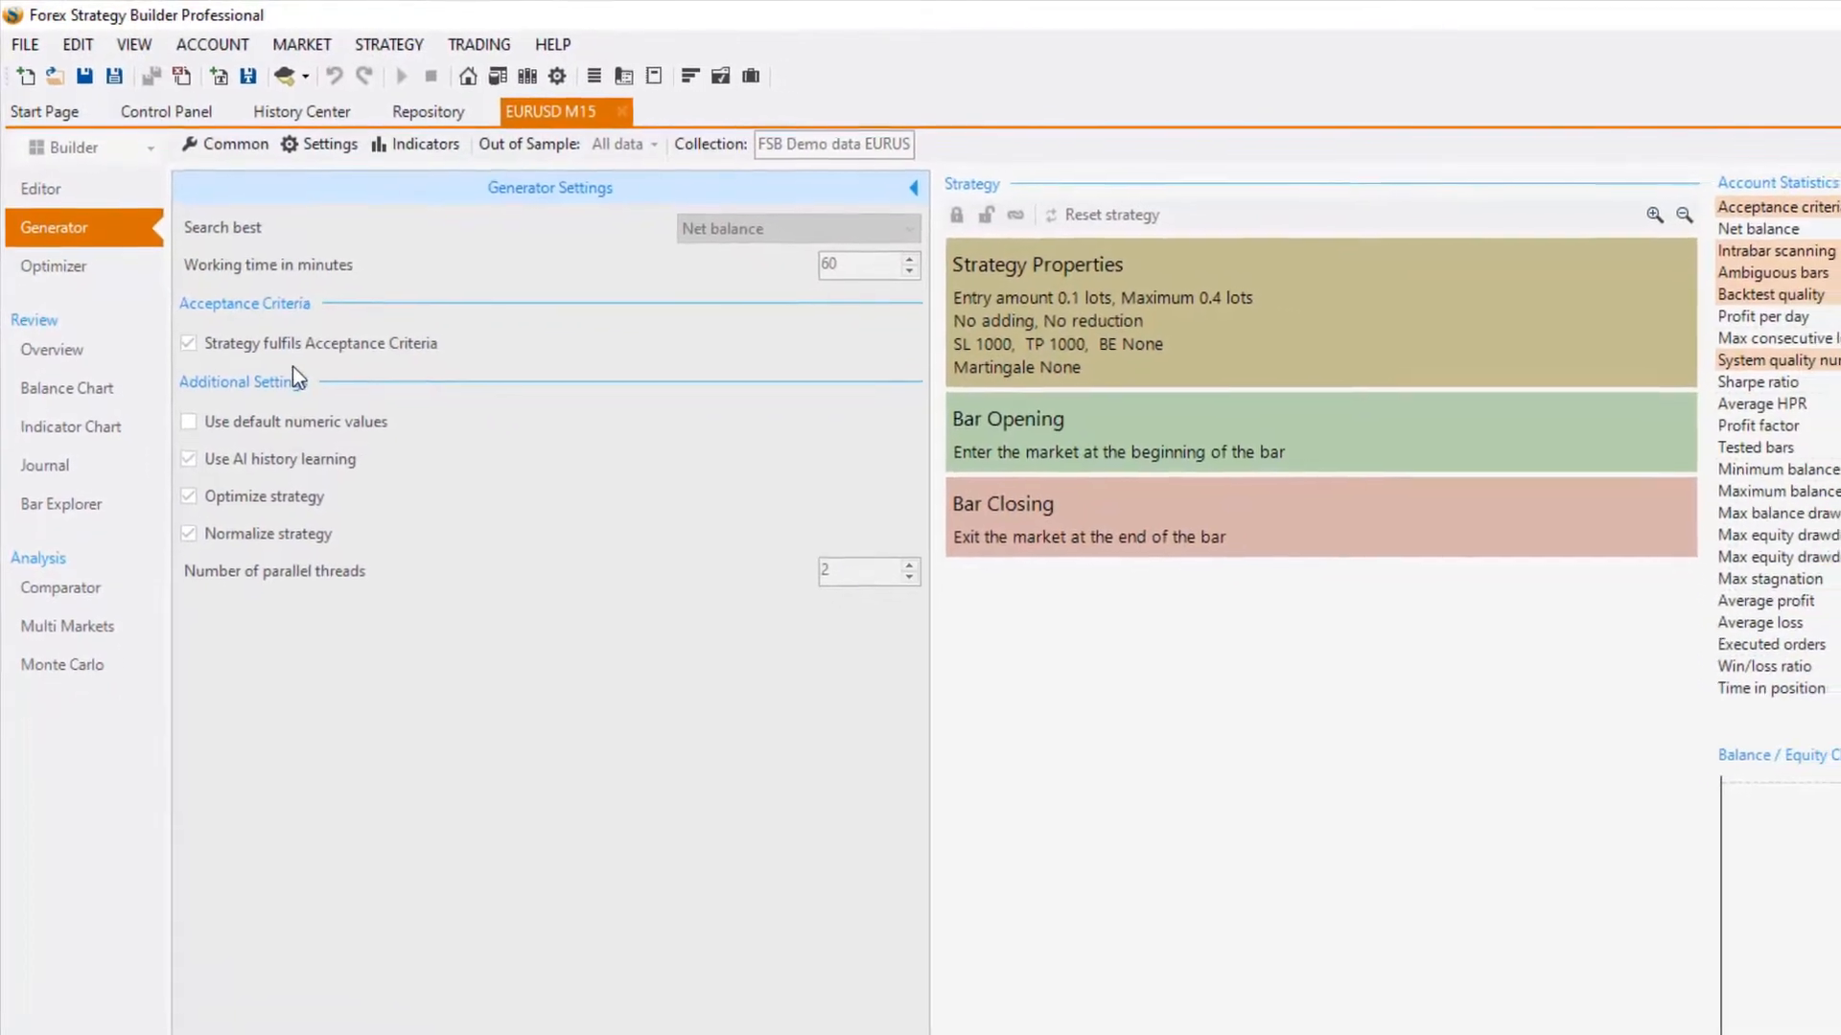
pyautogui.click(155, 107)
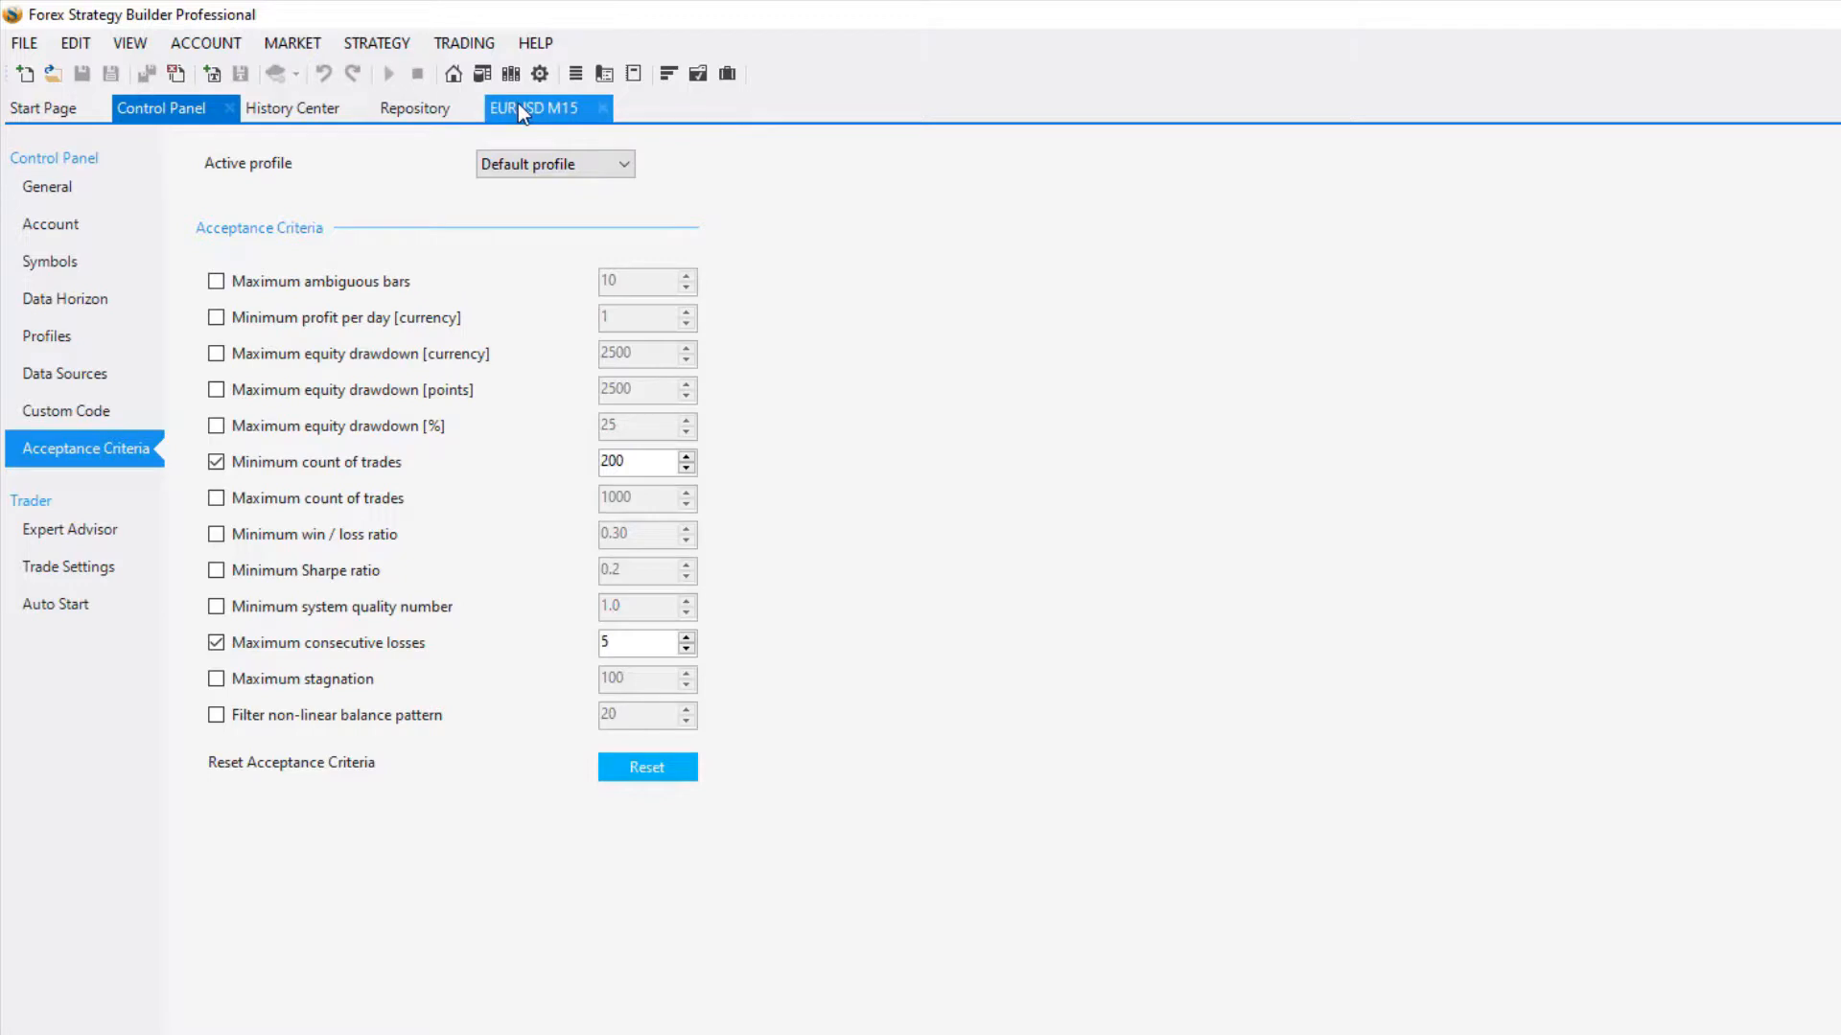
# Create a second strategy, set its chart period to M5 in the Editor, and close it
pyautogui.click(211, 75)
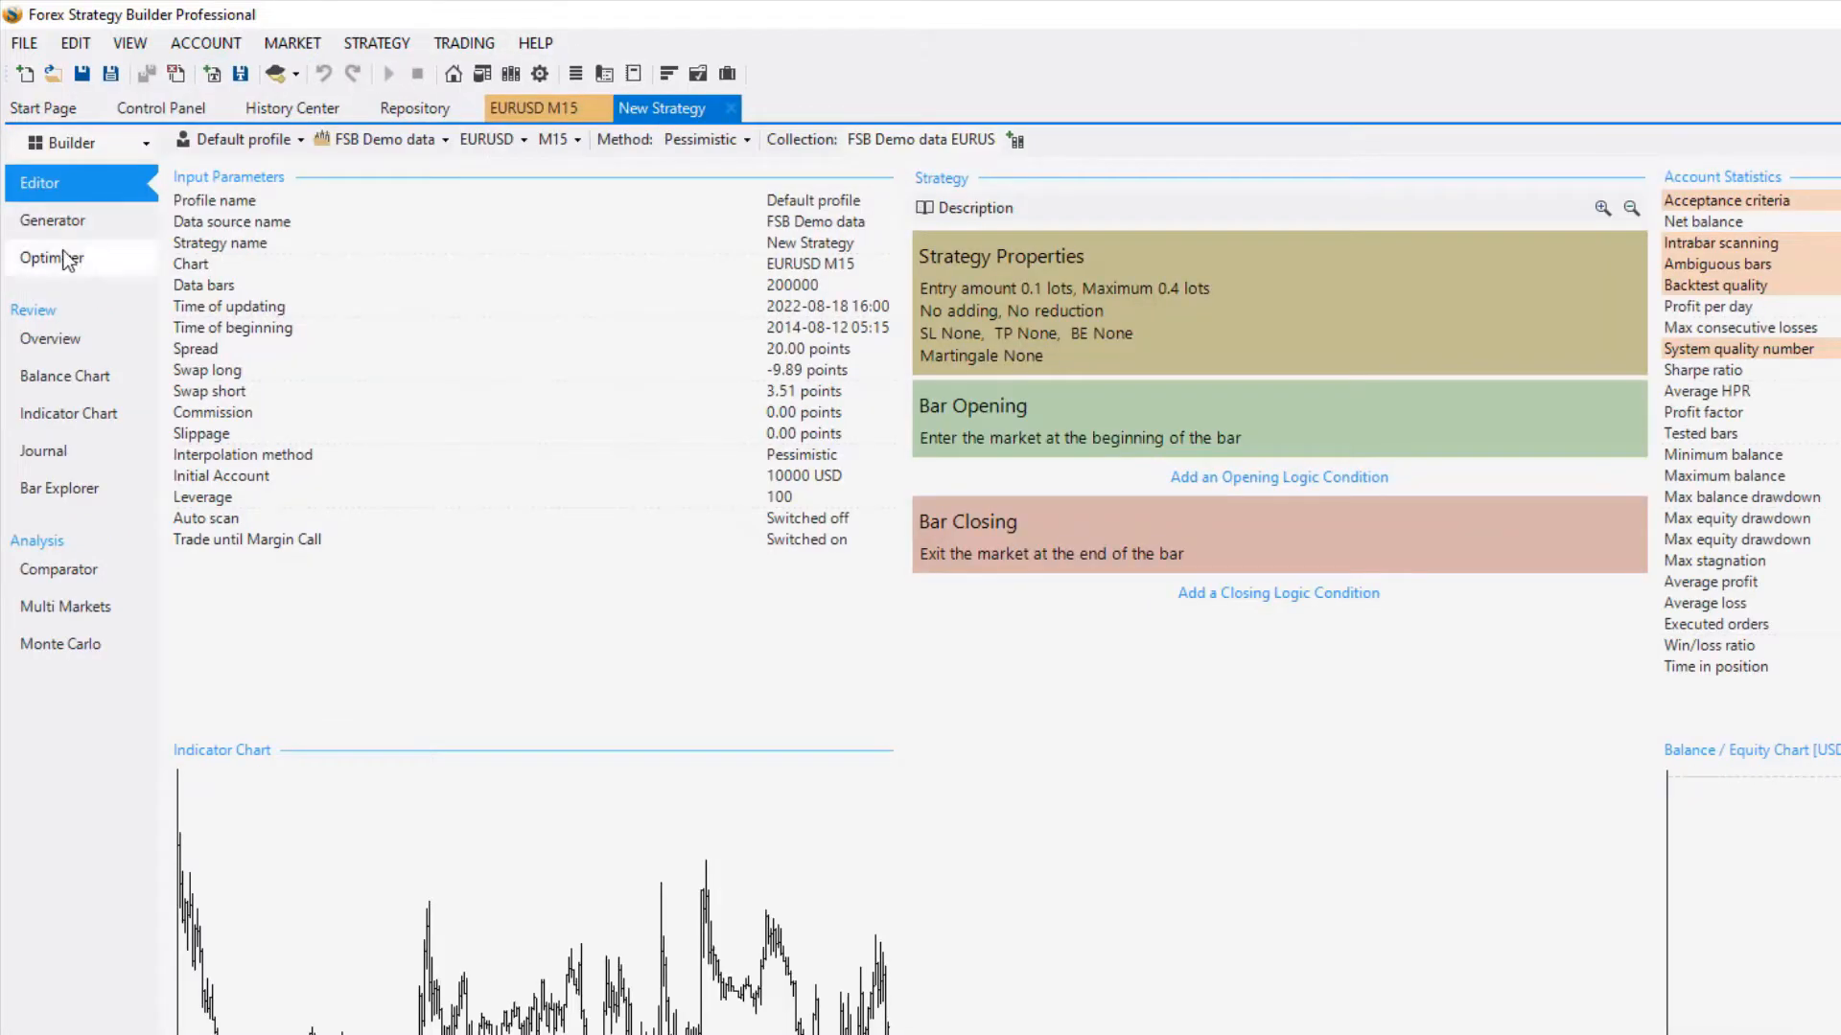
pyautogui.click(44, 229)
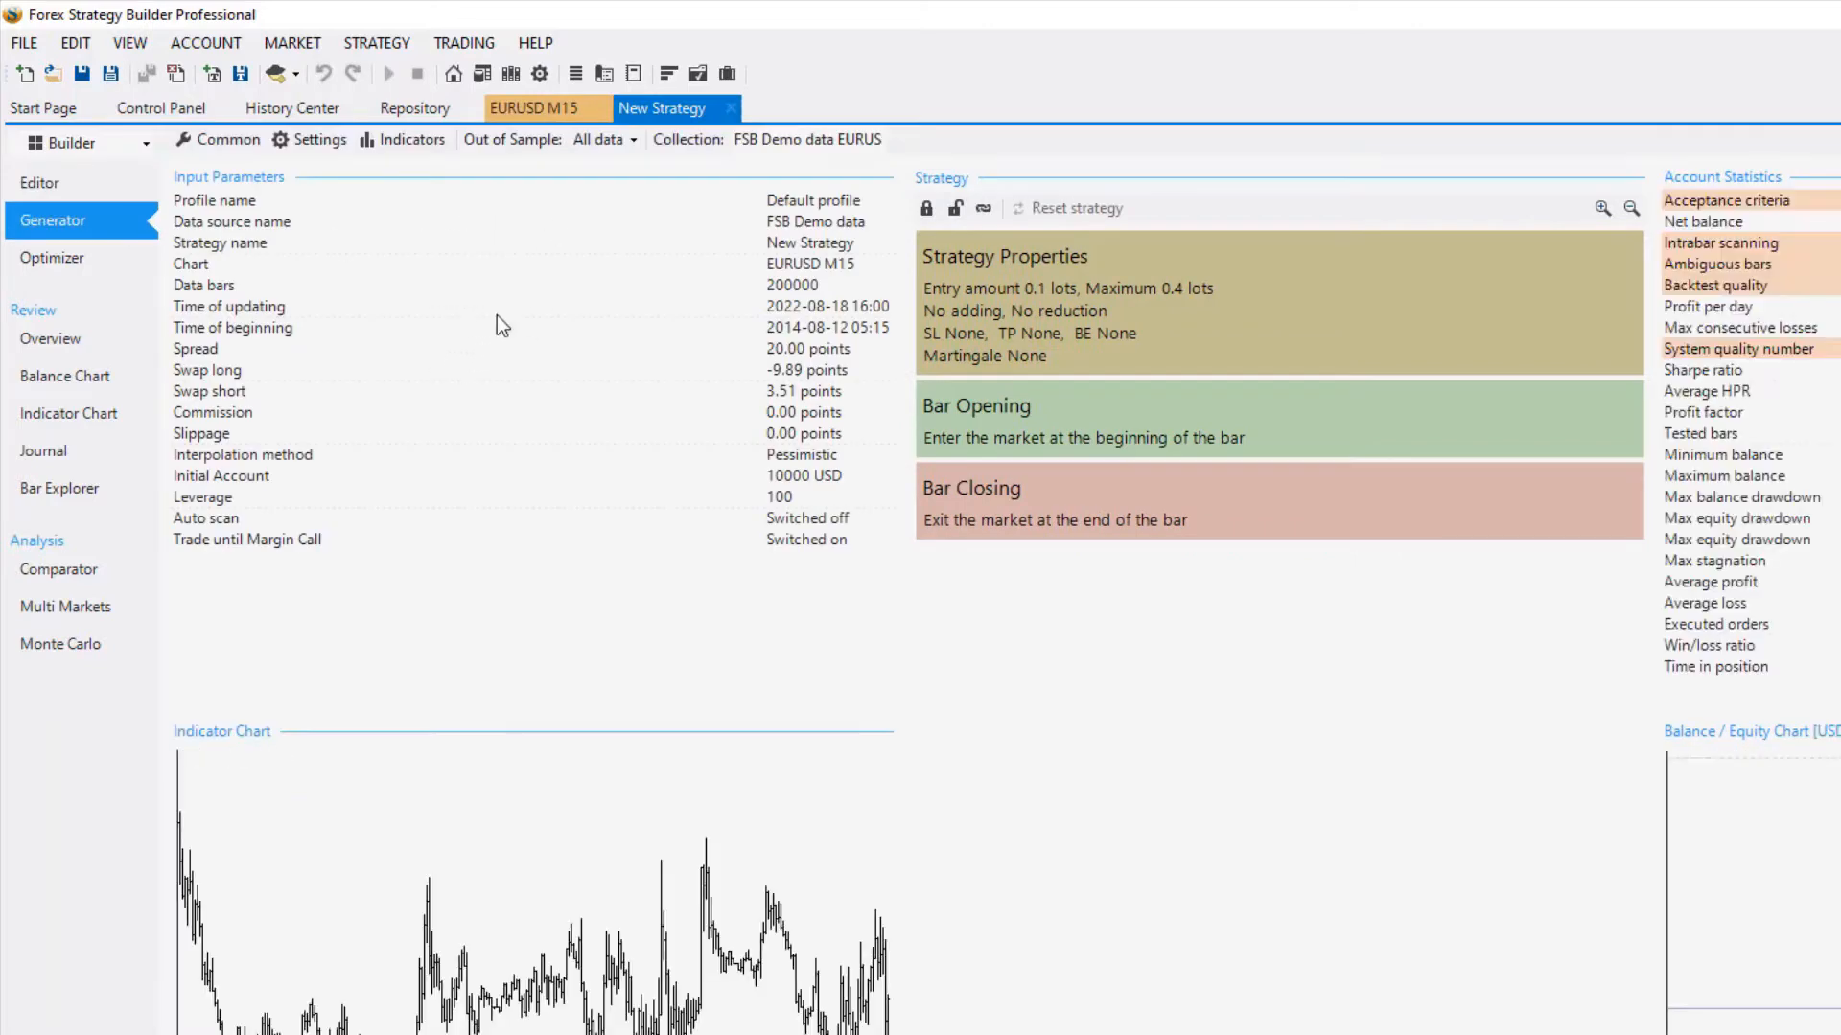
pyautogui.click(66, 185)
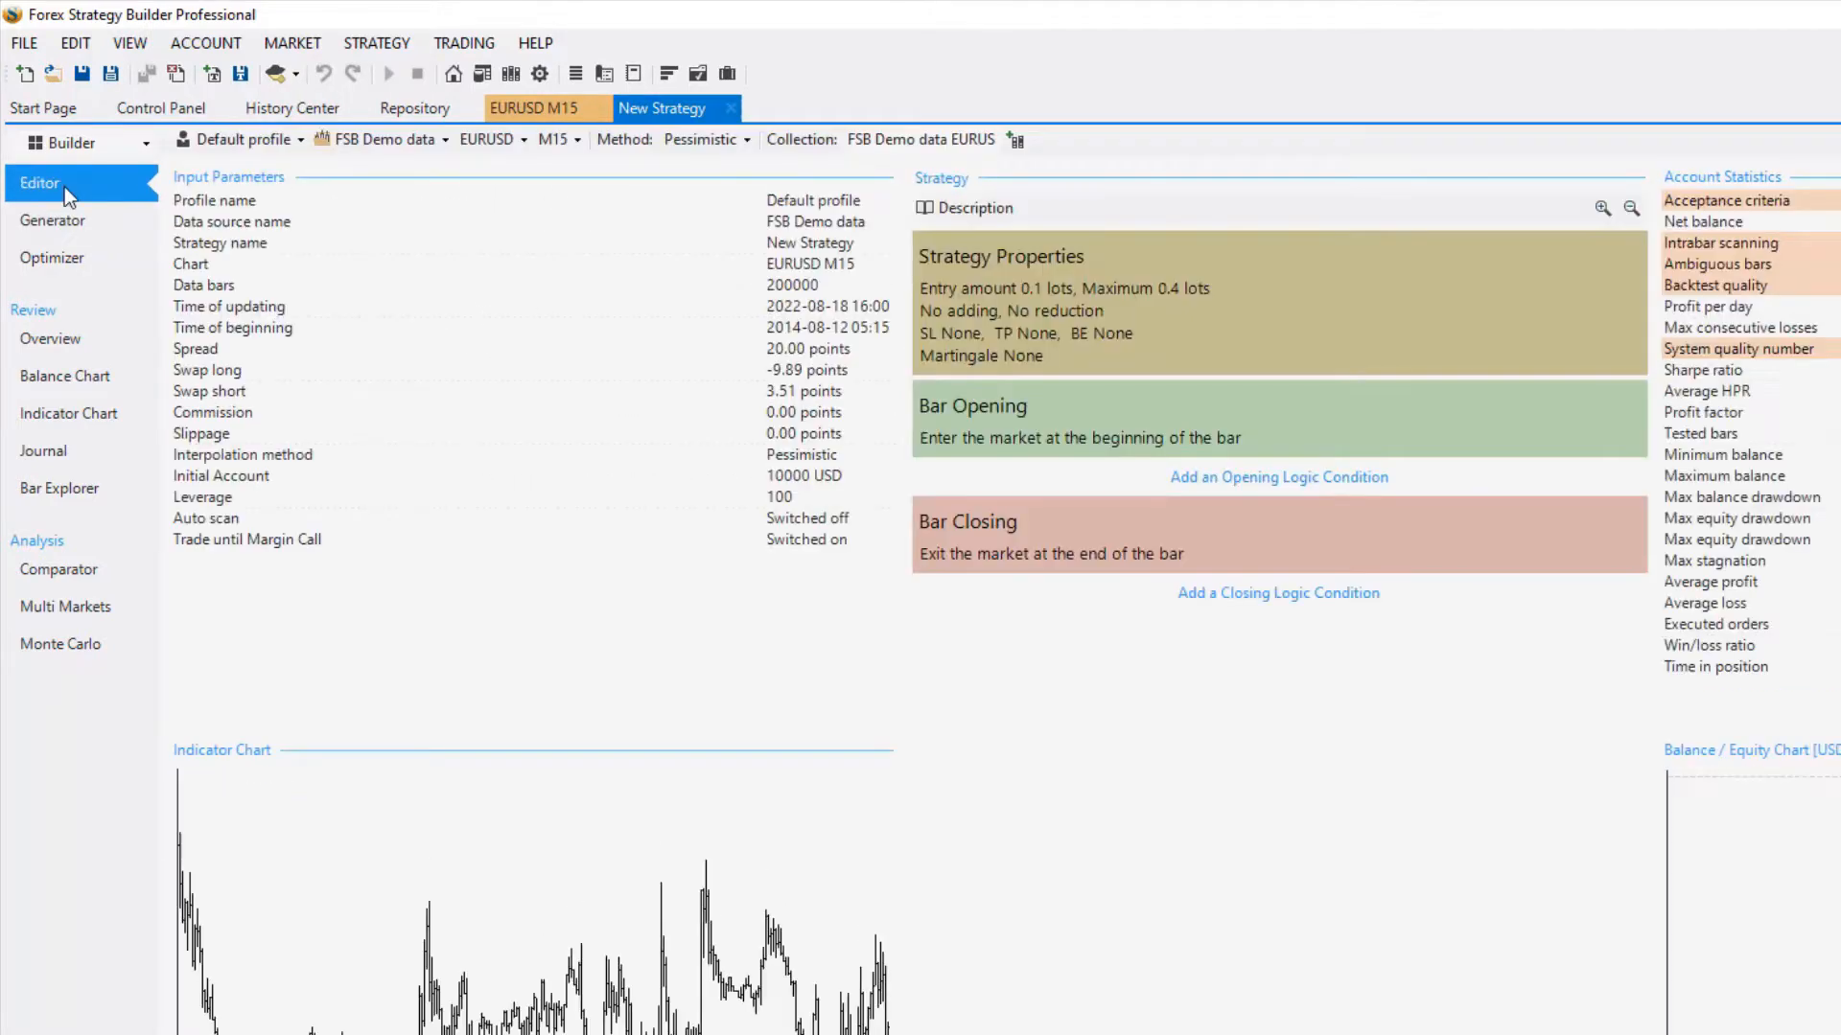
pyautogui.click(564, 139)
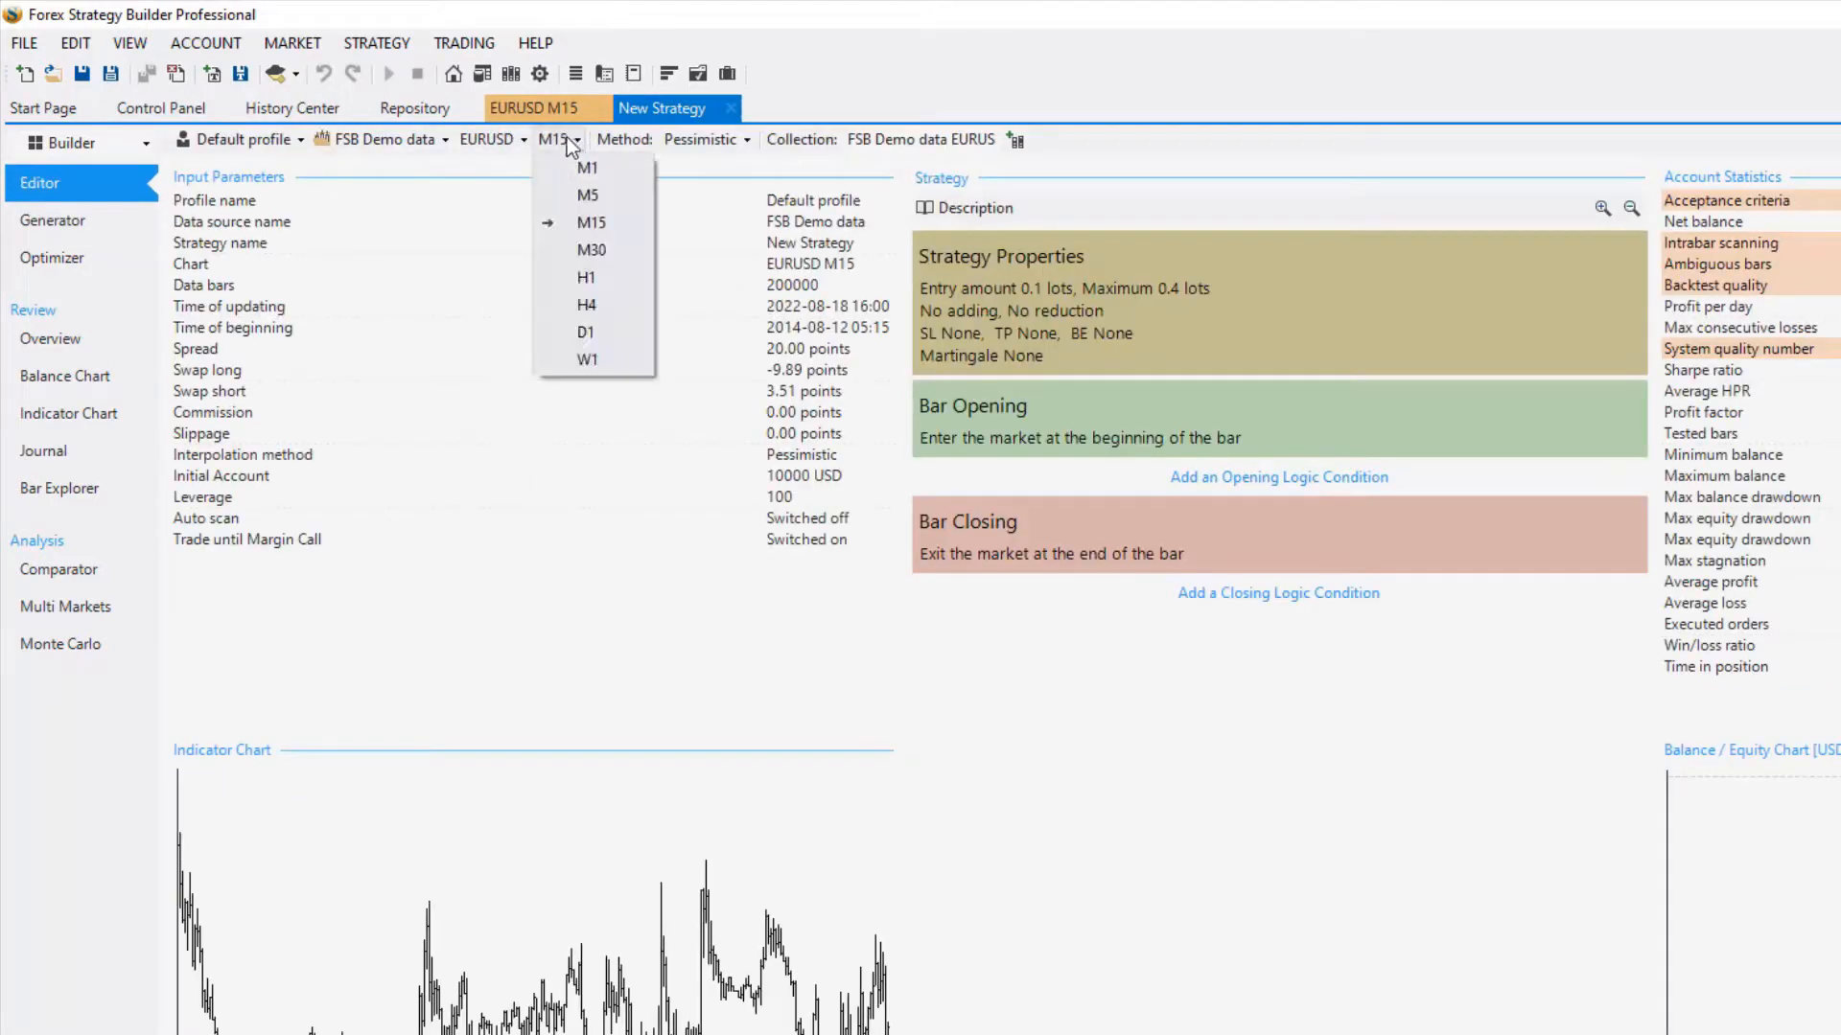
pyautogui.click(584, 198)
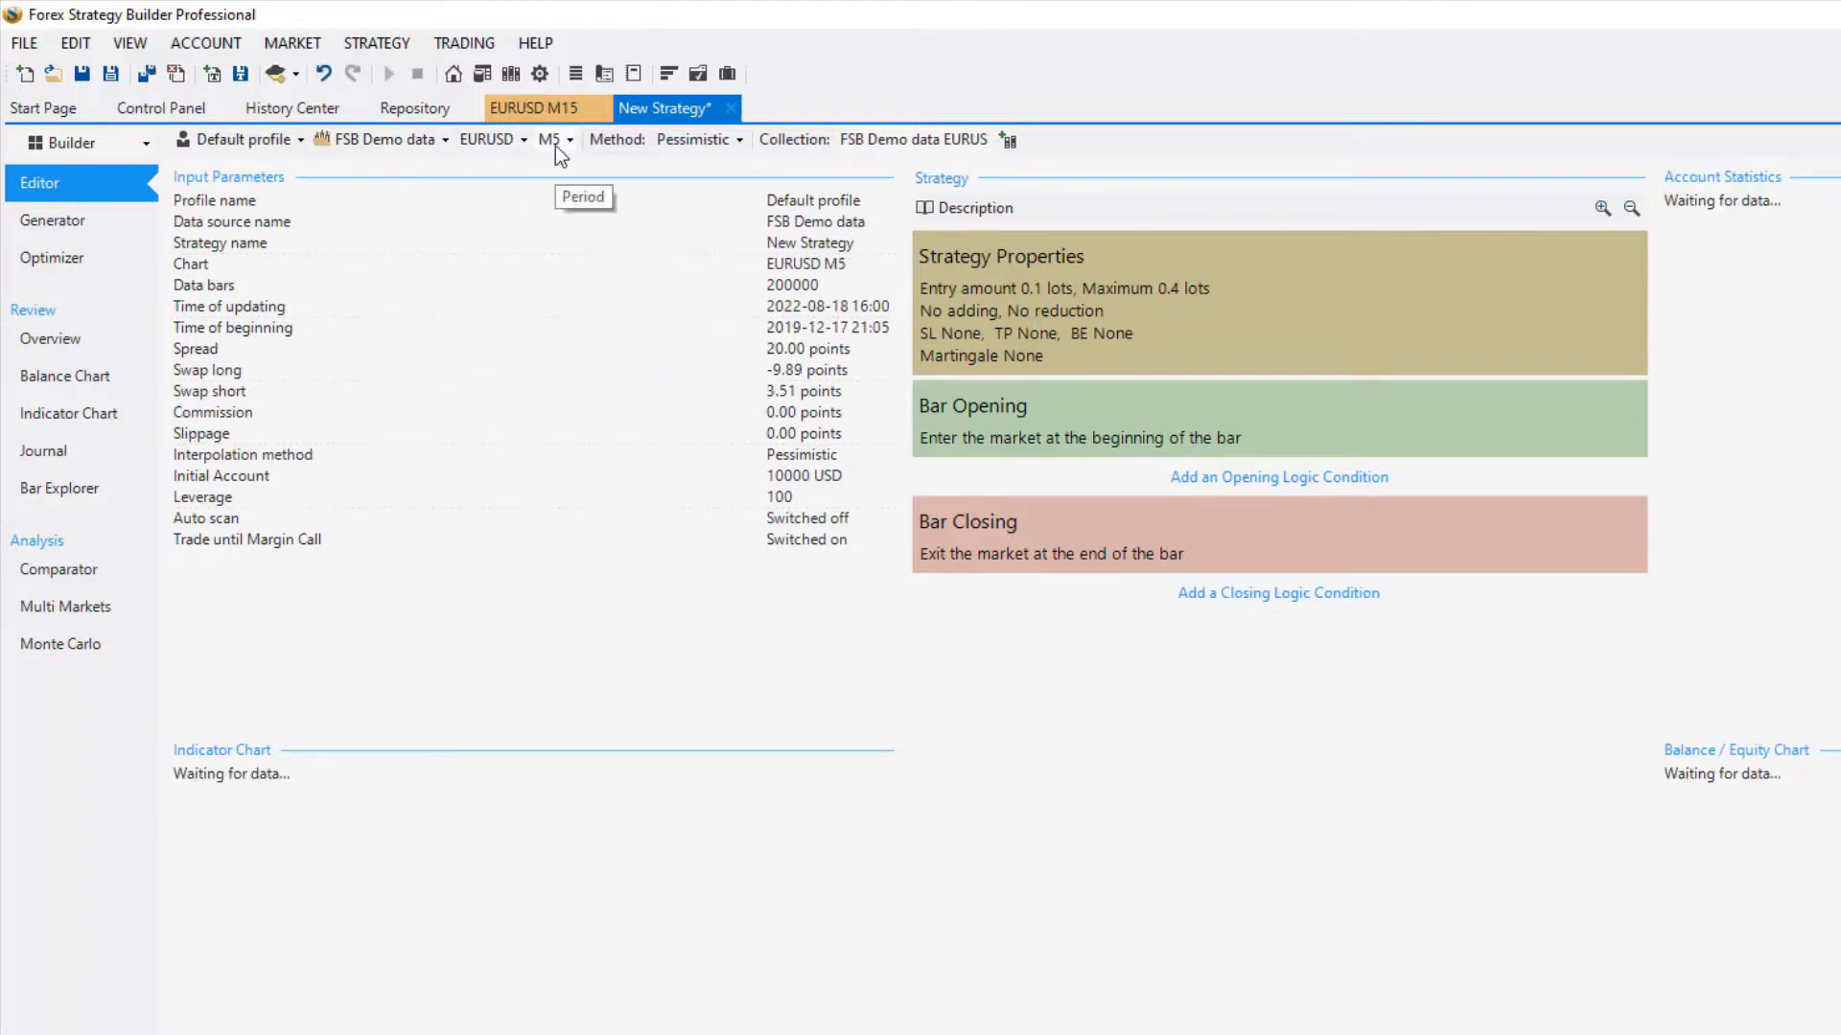
pyautogui.click(735, 113)
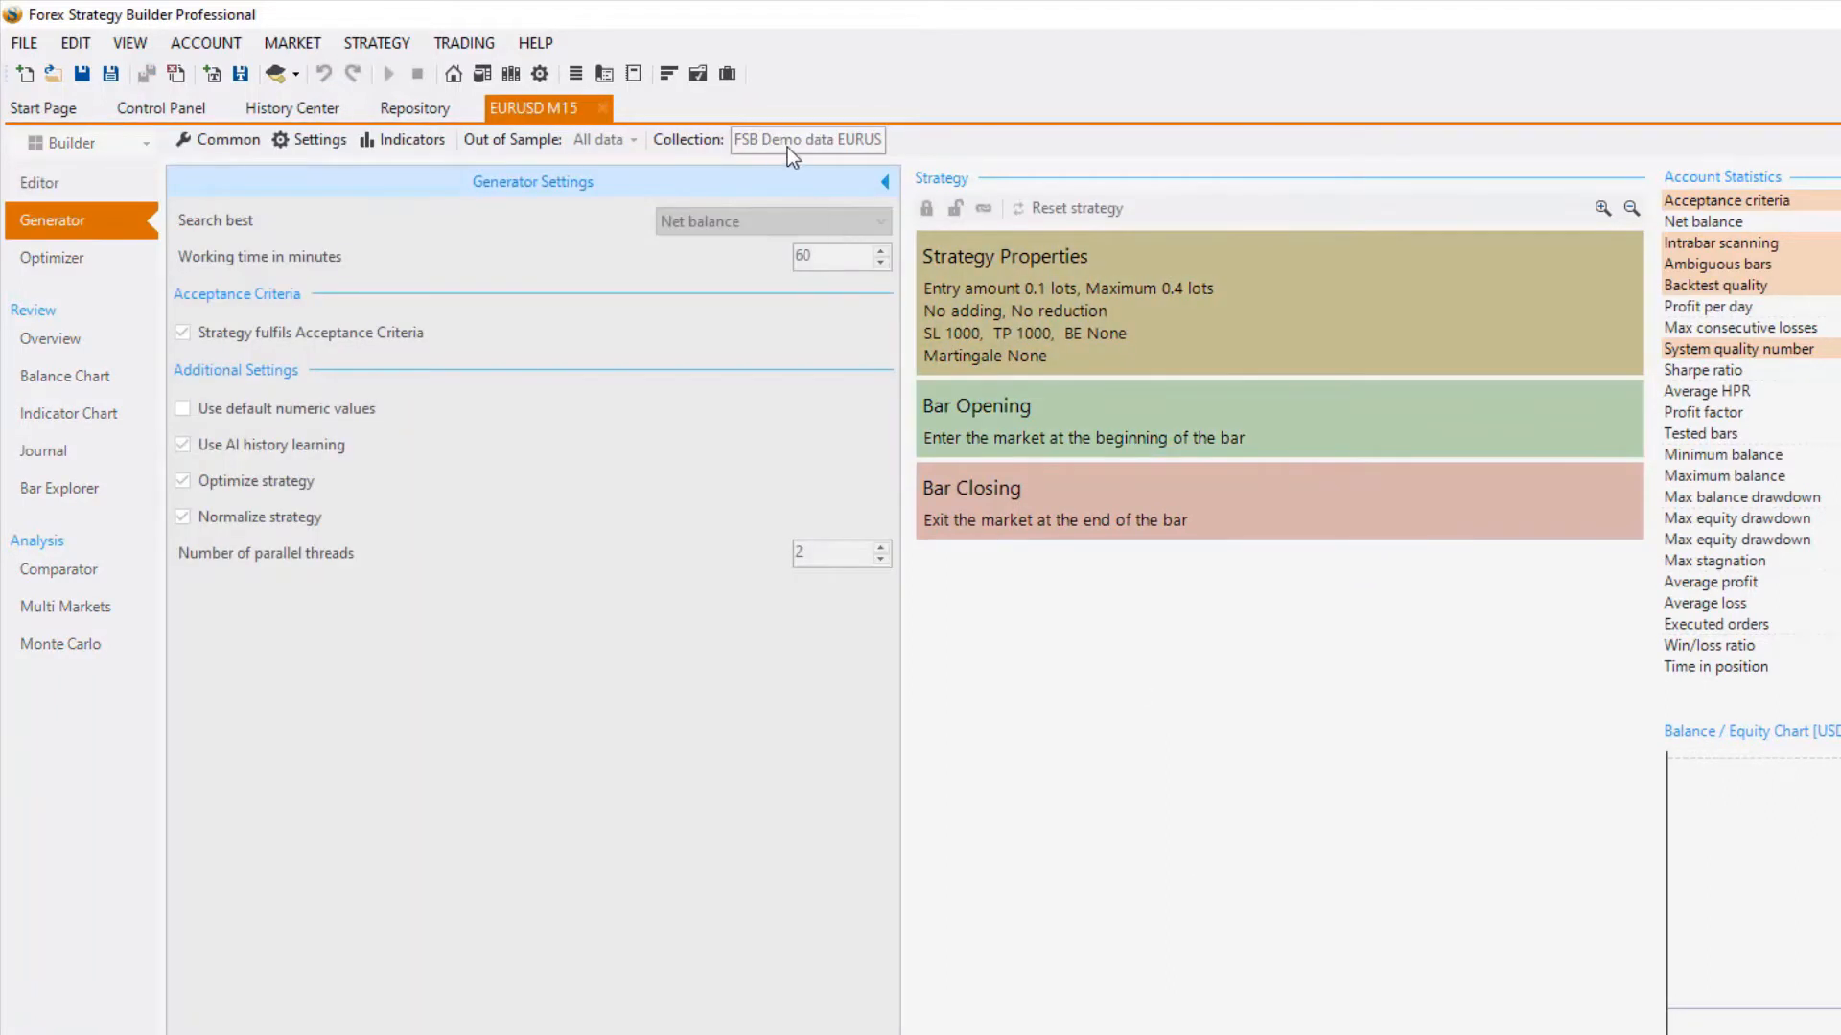
# View the local Repository collections and return to the EURUSD M15 generator
pyautogui.click(509, 74)
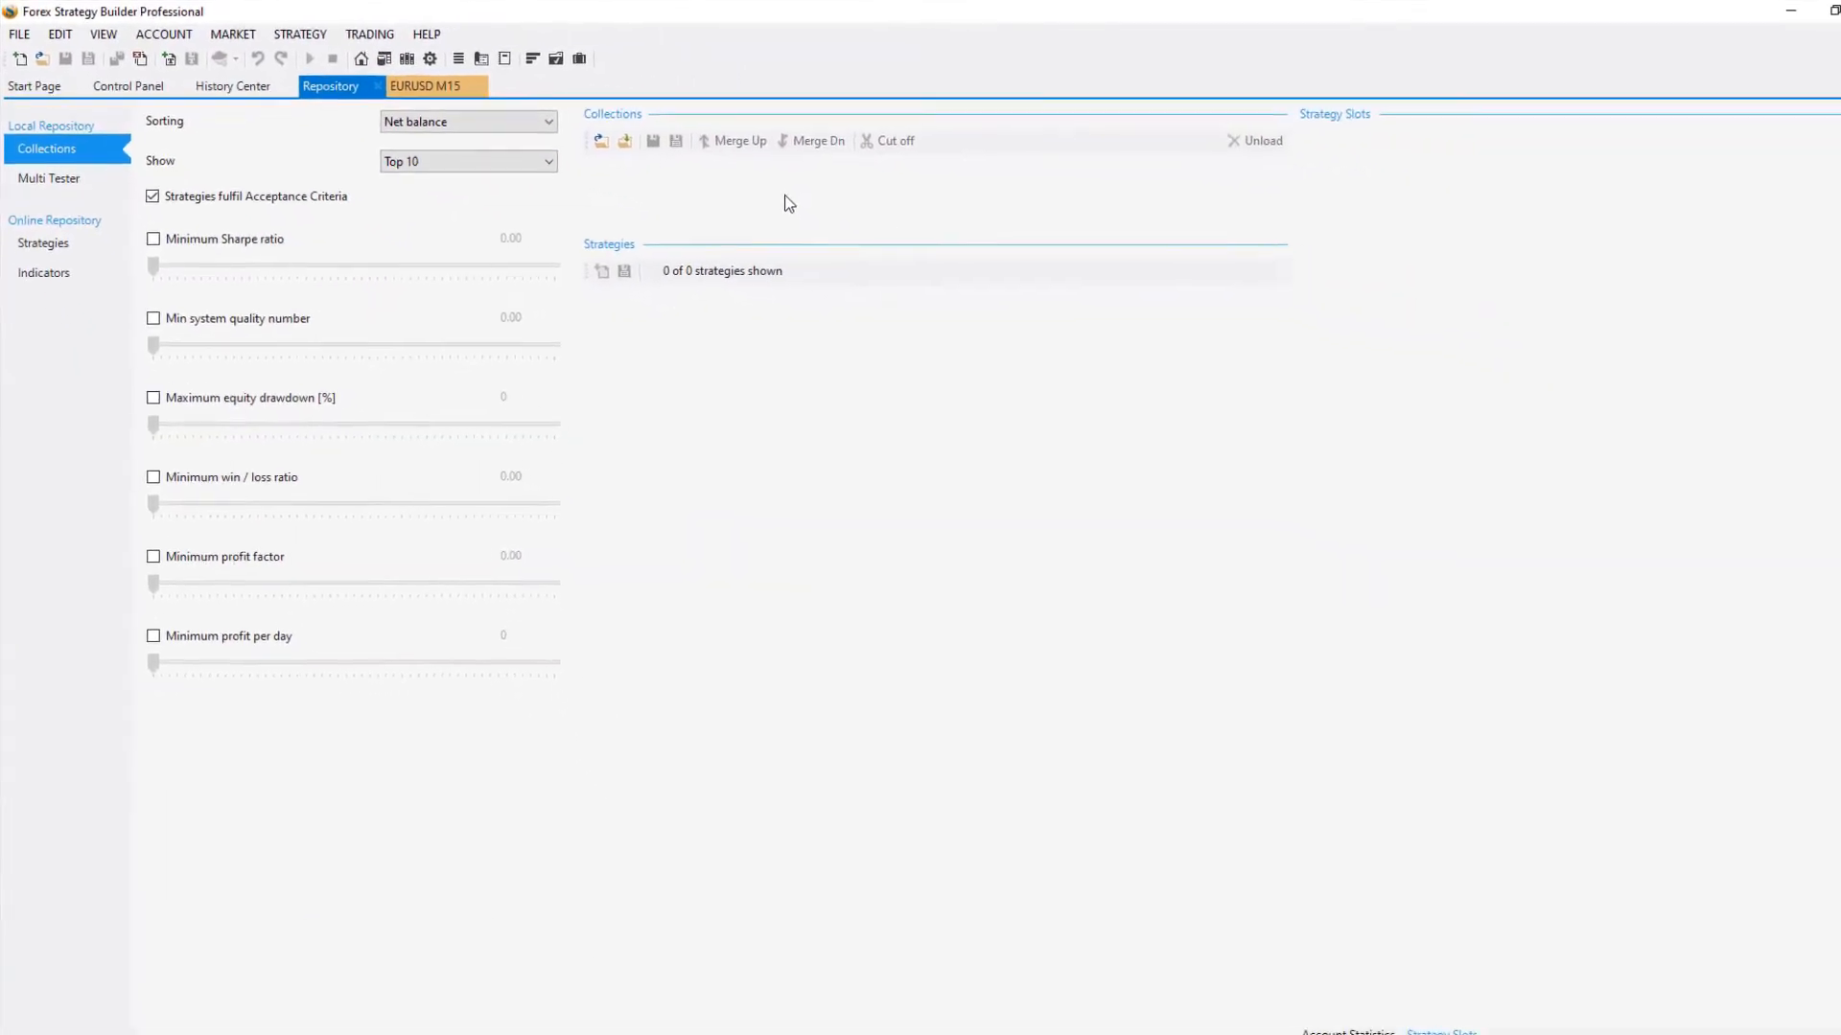
pyautogui.click(441, 94)
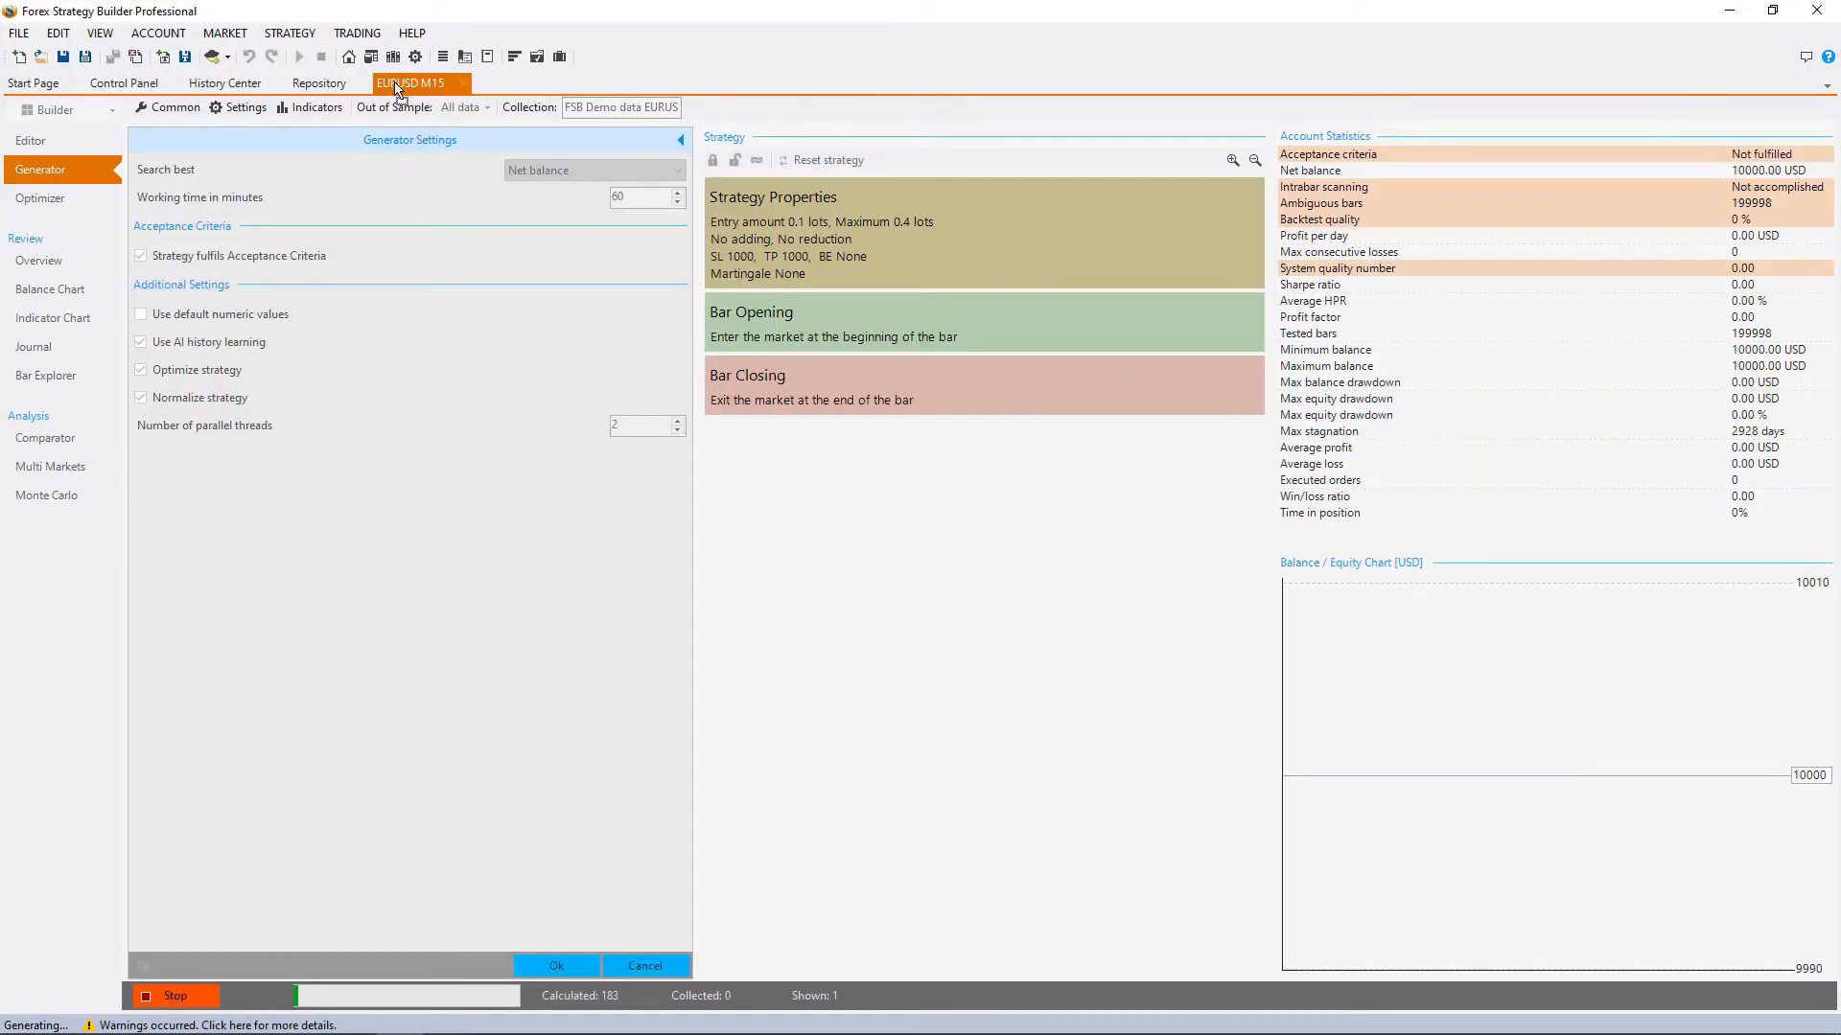